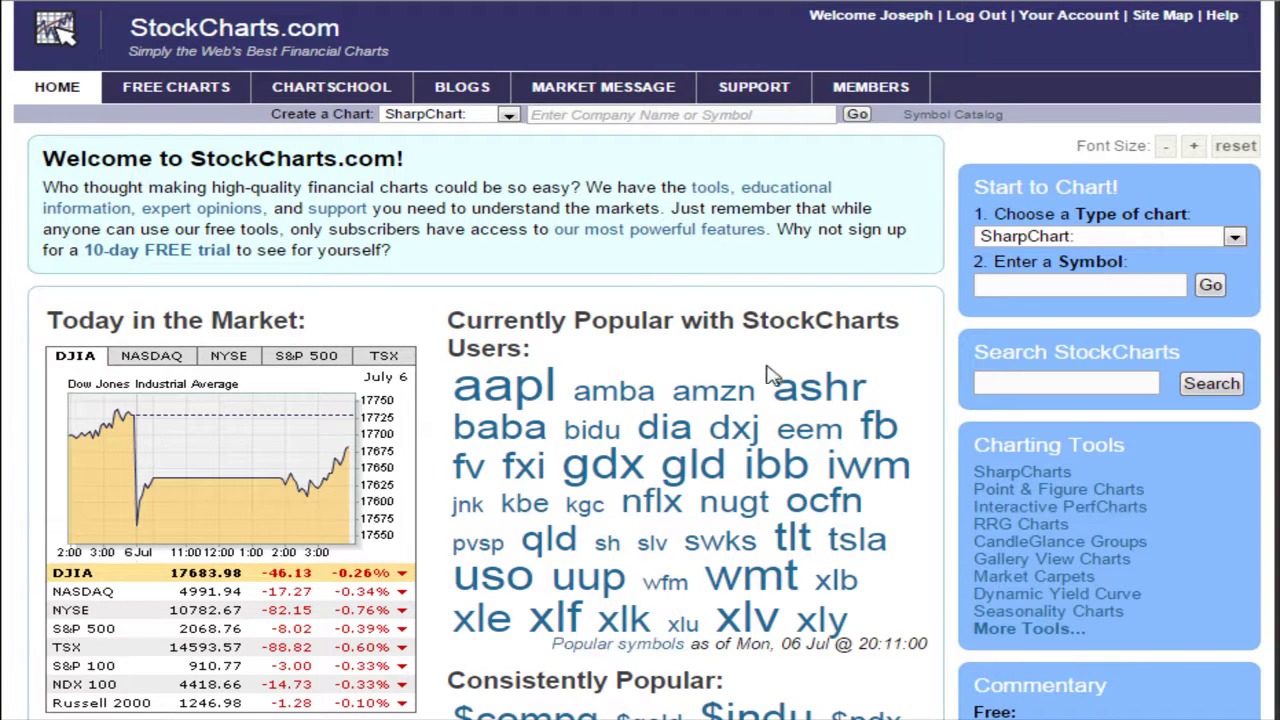
Try to create a SharpChart for the symbol "hach".
left_click(587, 116)
type("ha")
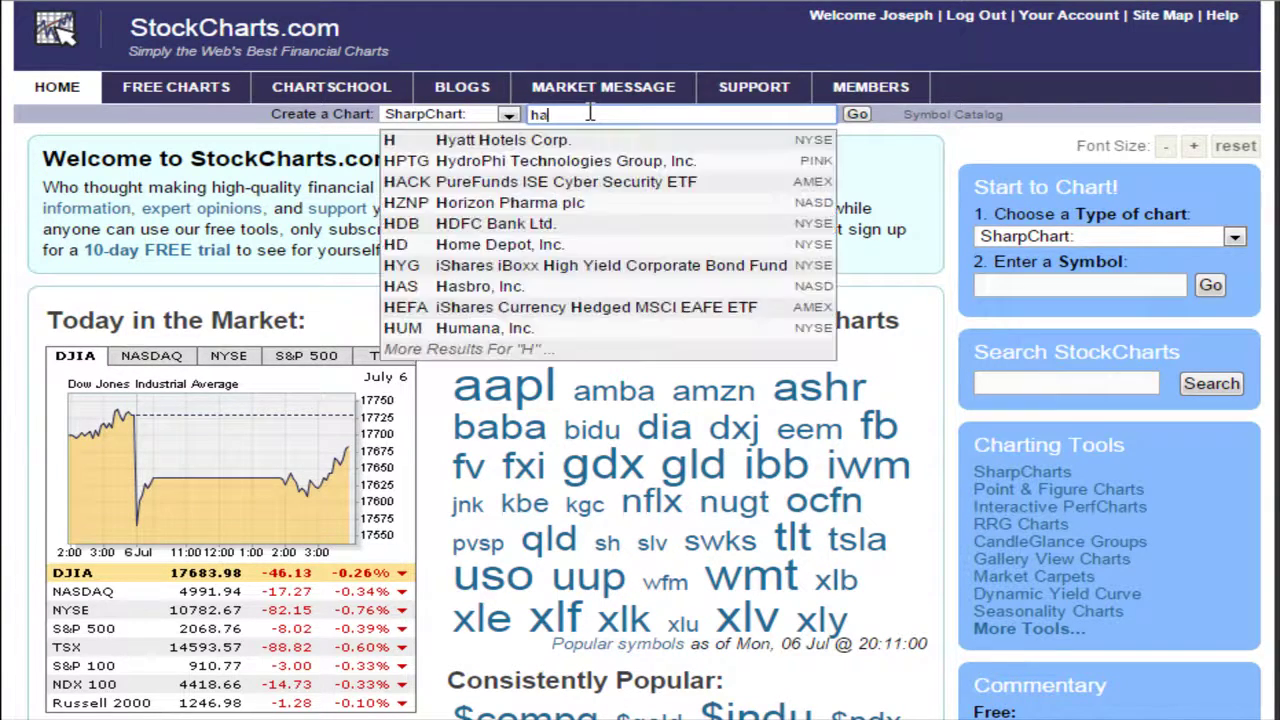
type("ch")
key("Return")
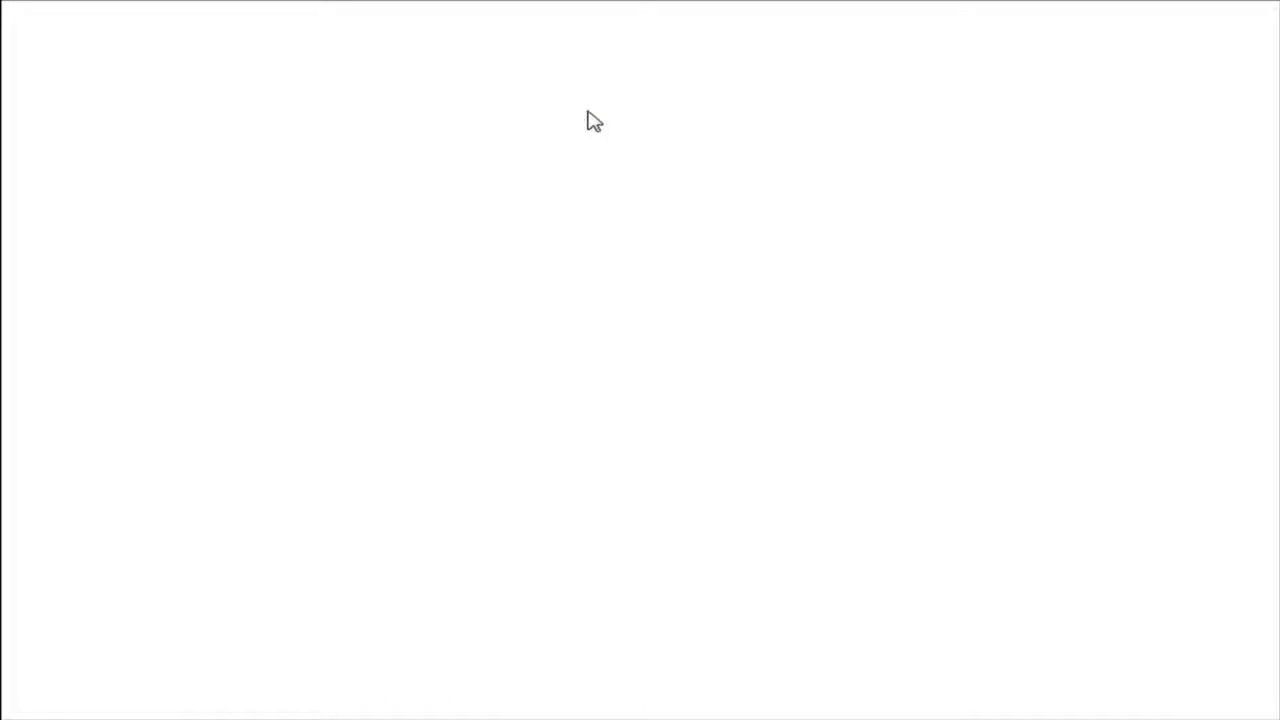
Create a SharpChart for the symbol HACK.
left_click(781, 117)
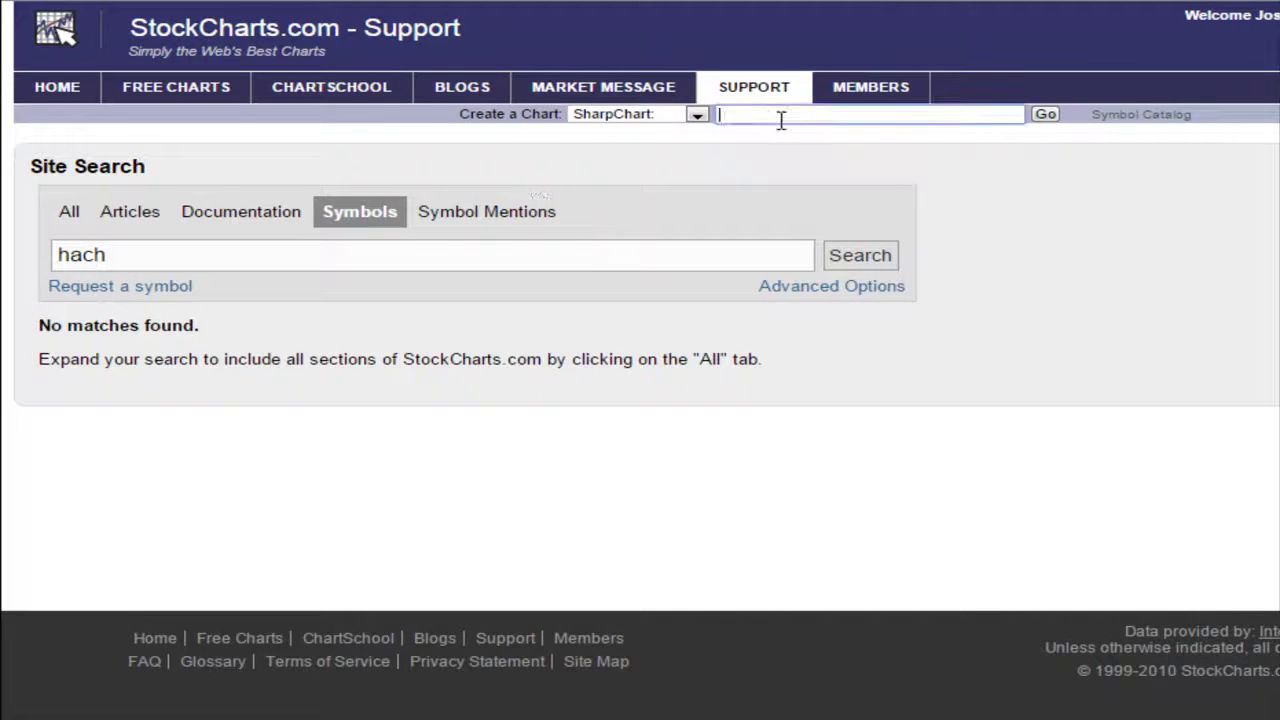
type("hack")
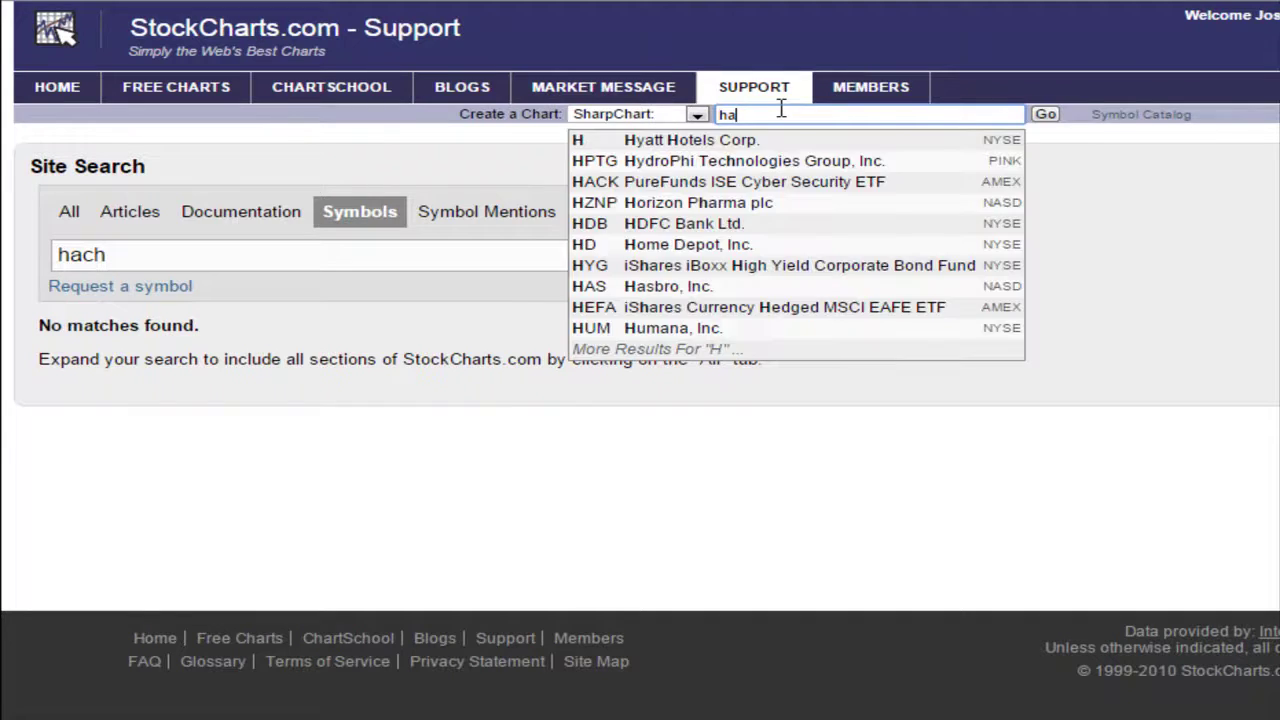
key("Return")
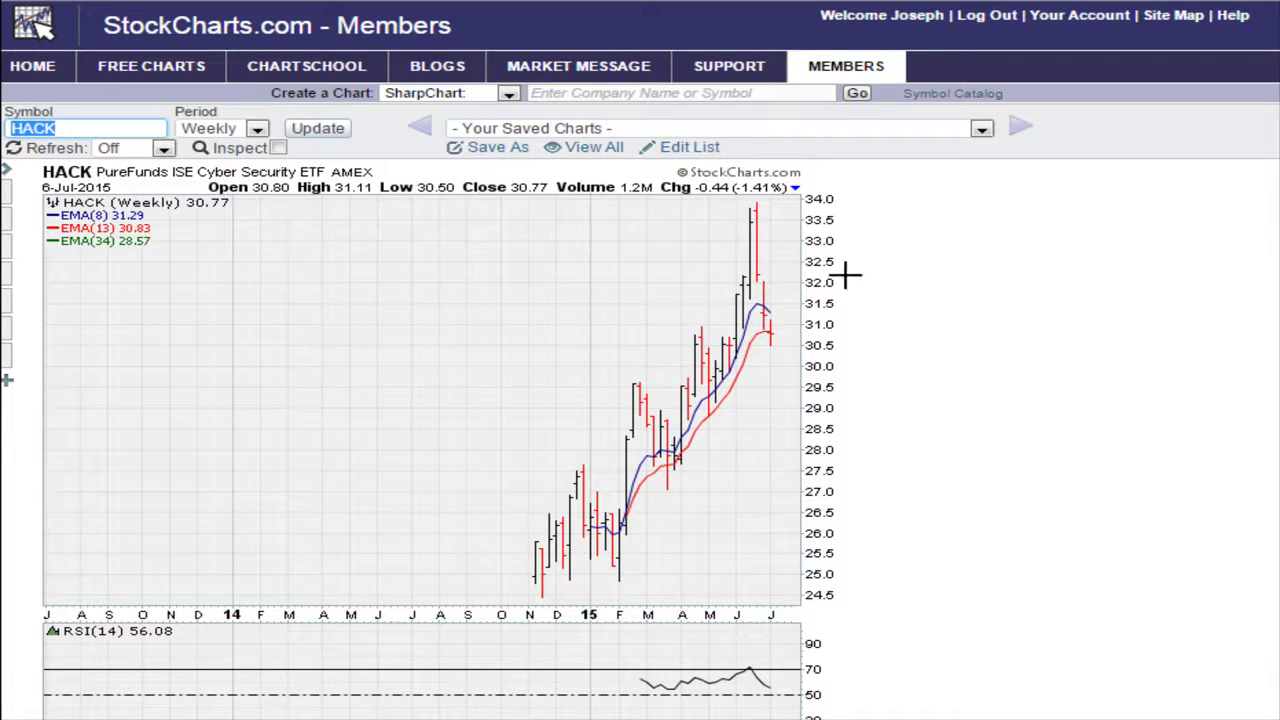
left_click(1027, 345)
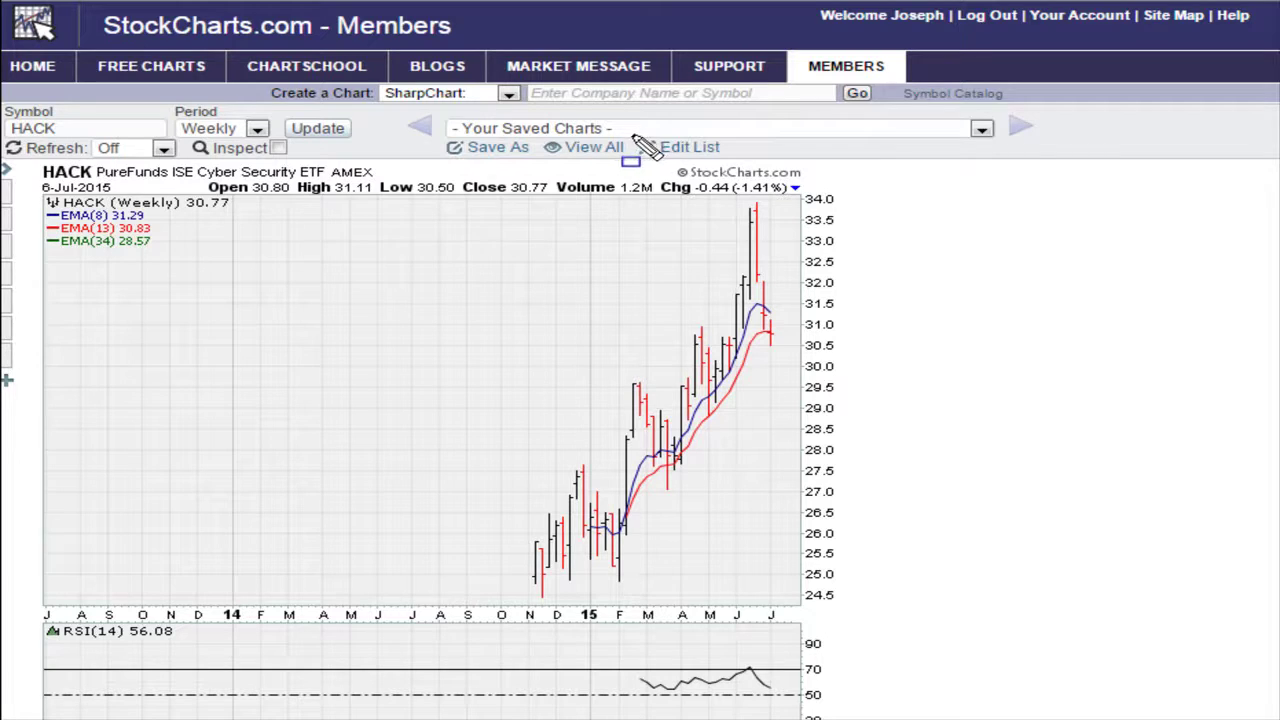
Outline the Edit List link with a blue rectangle and open the chart list for editing.
left_click_drag(632, 137, 745, 163)
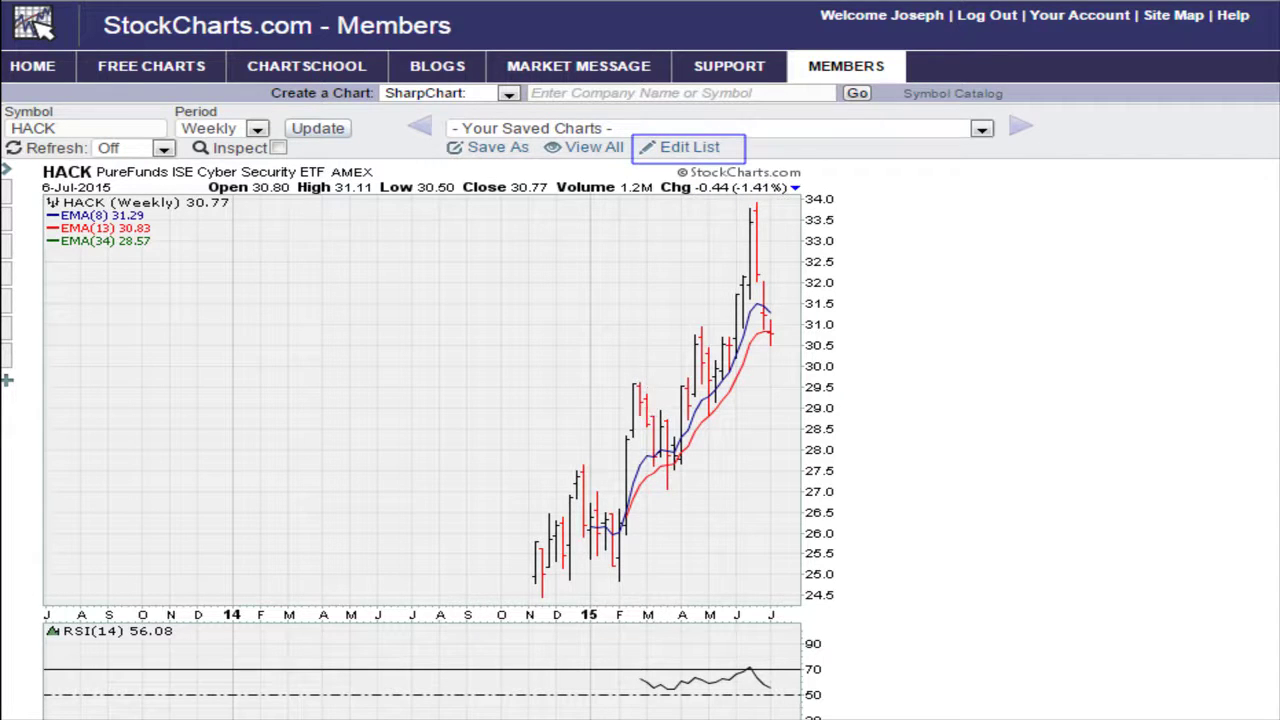
left_click(688, 150)
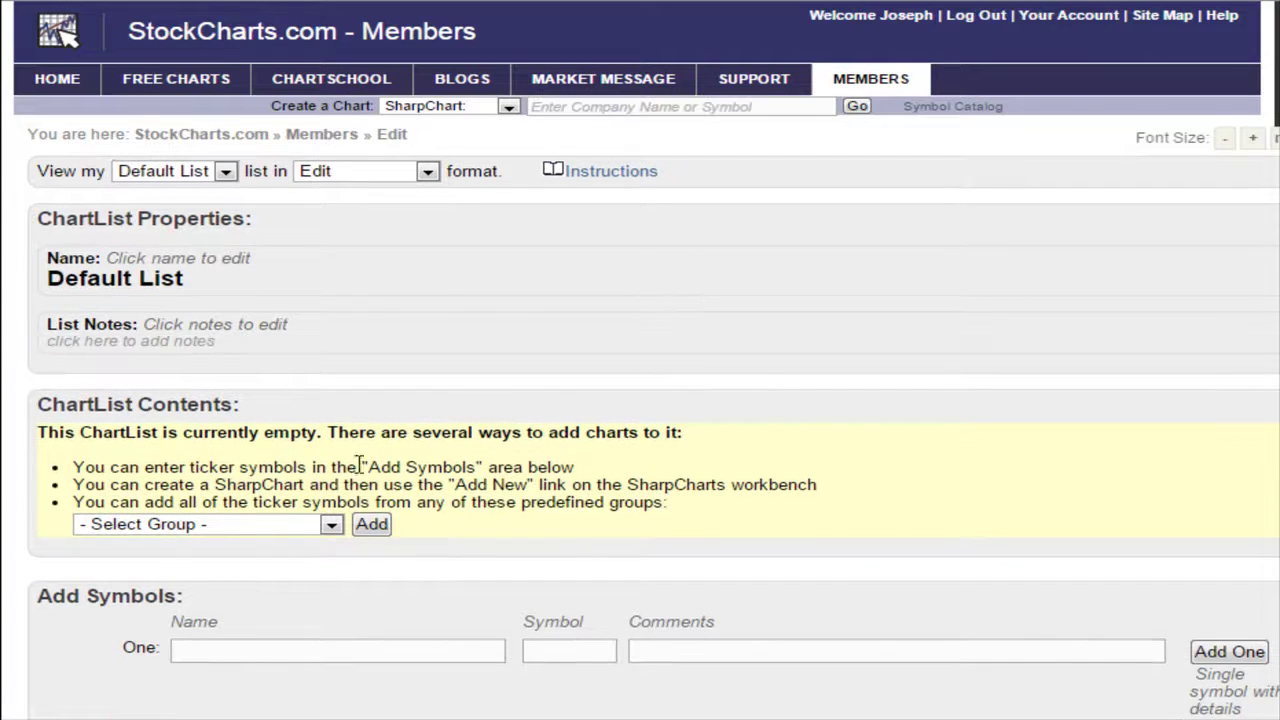
Rename the Default List chart list as "Watch List" and save the name.
left_click(194, 292)
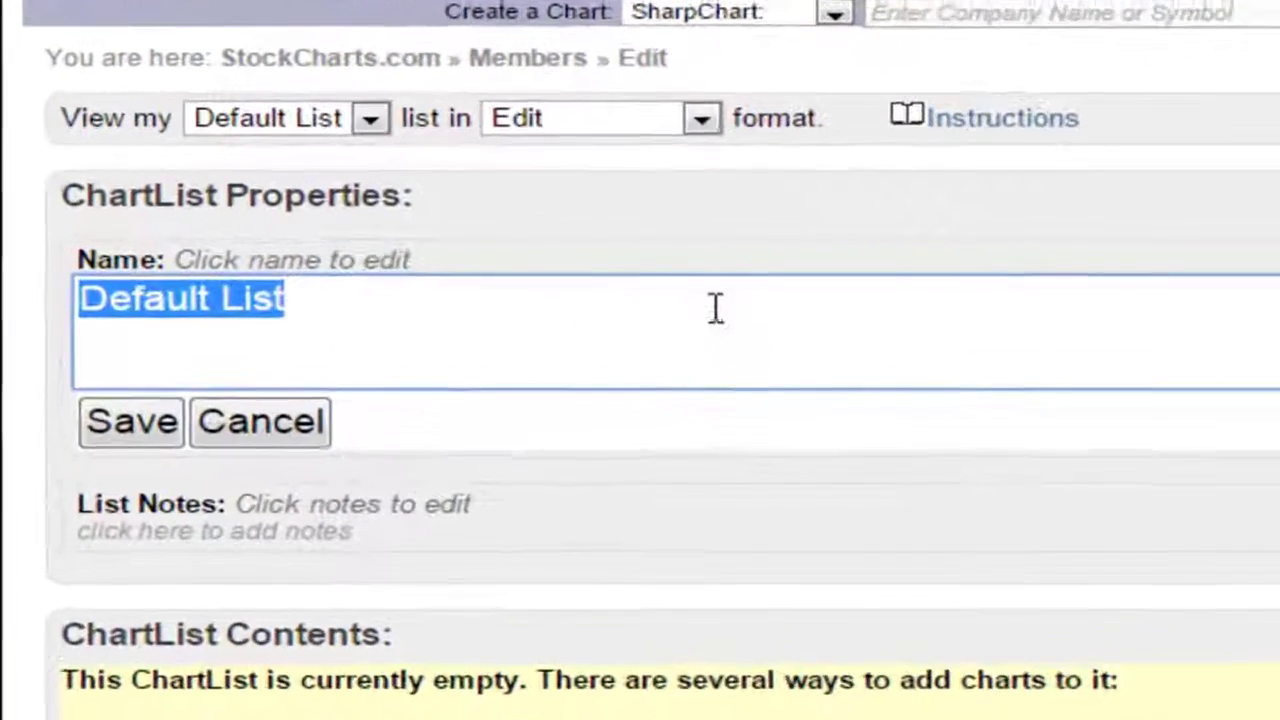
type("Wa")
type("tch ")
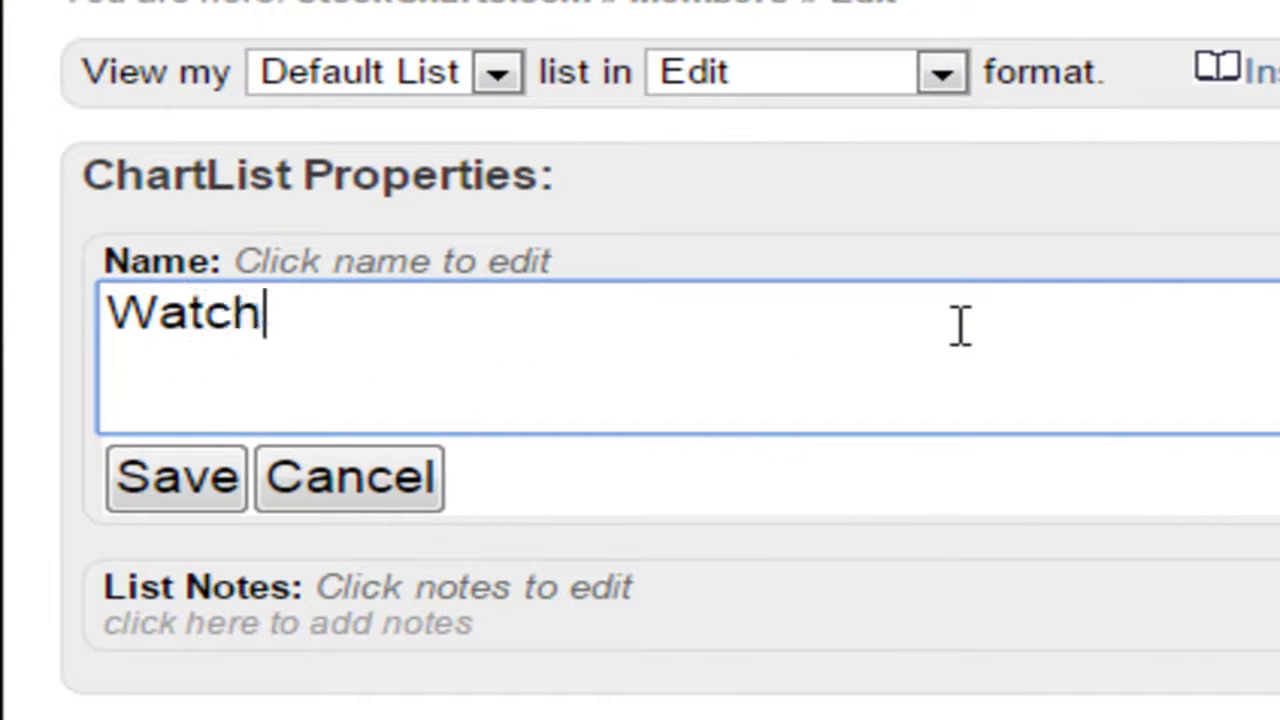
type("List")
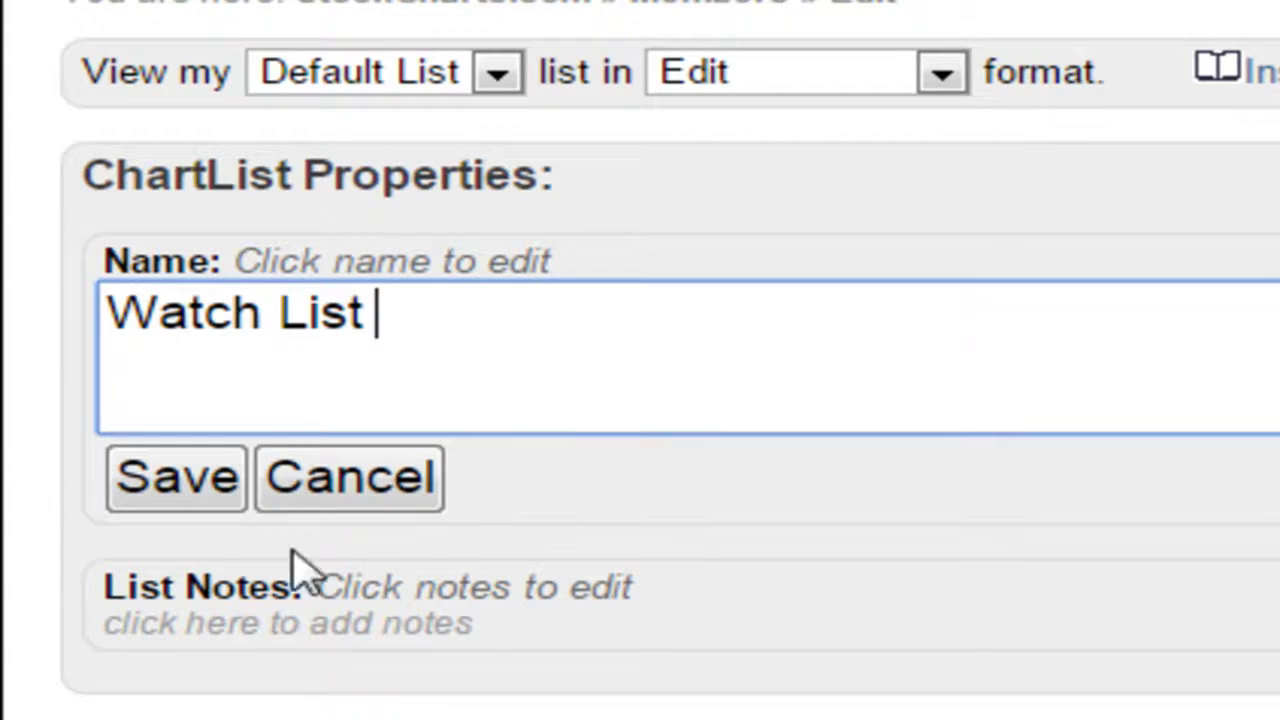
left_click(196, 492)
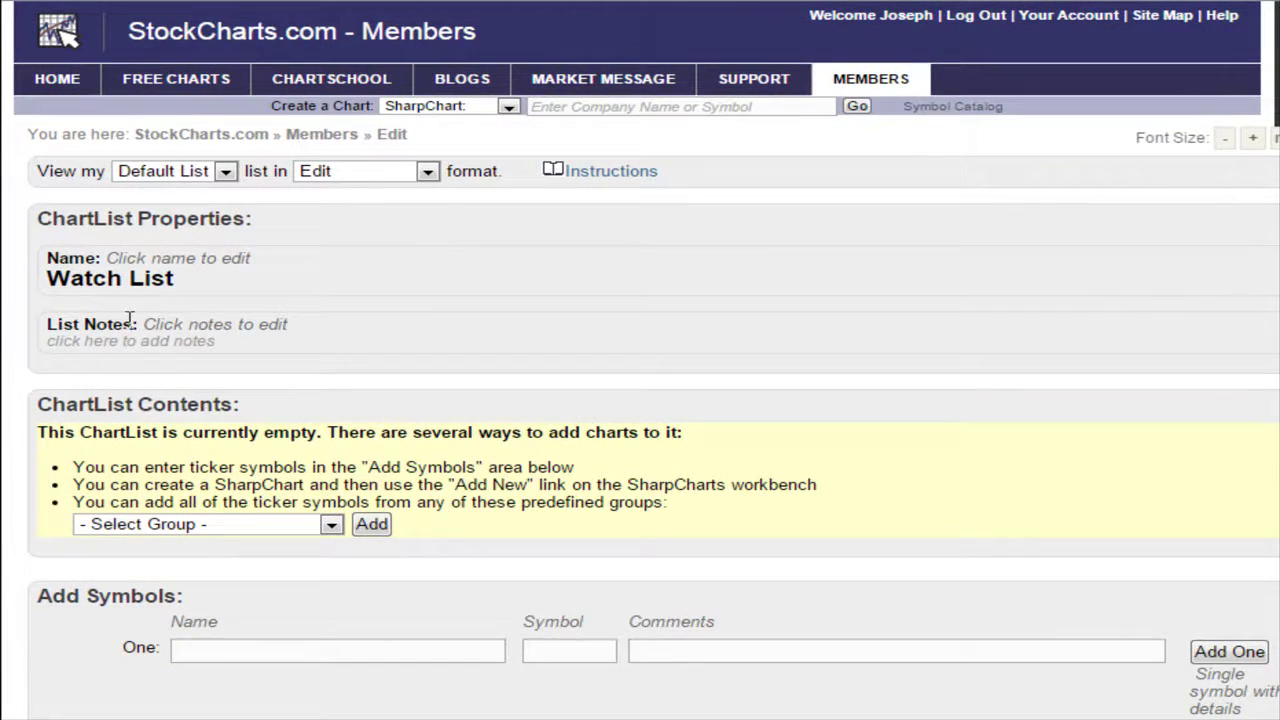
Create a SharpChart for HACK from the list editing page and apply the Fibonacci 1-Year Daily chart style.
left_click(593, 105)
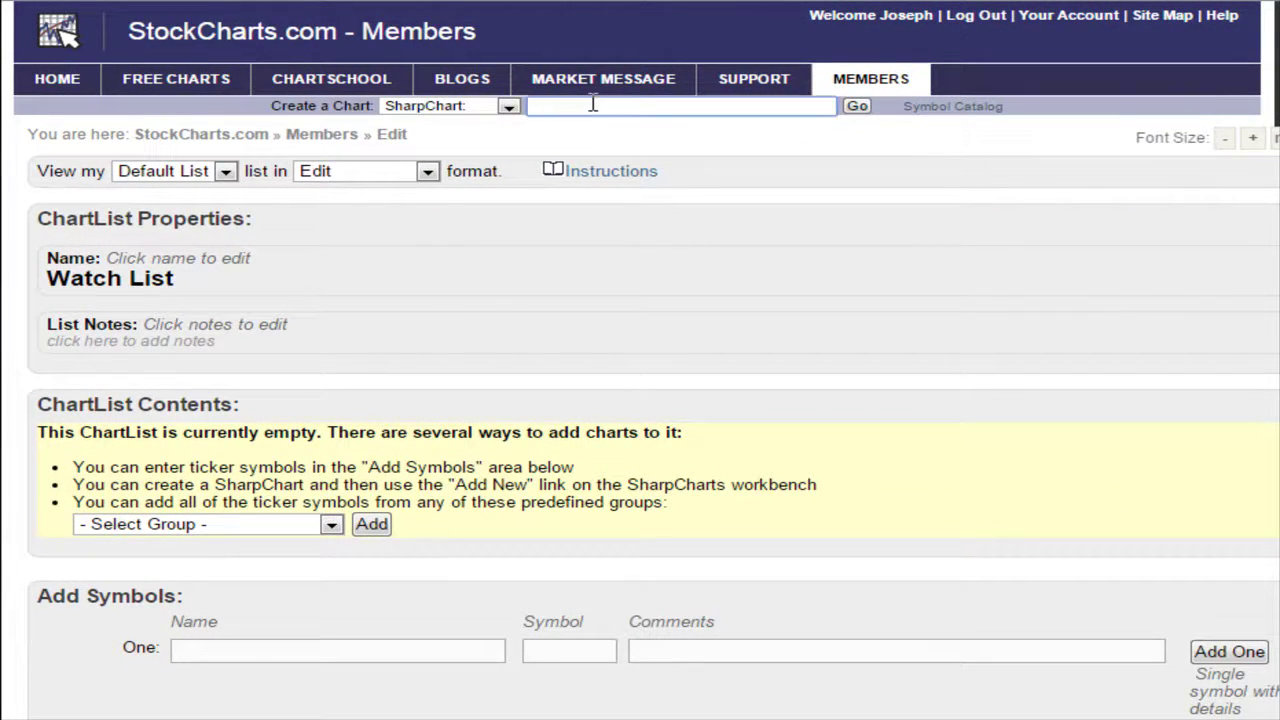
type("hack")
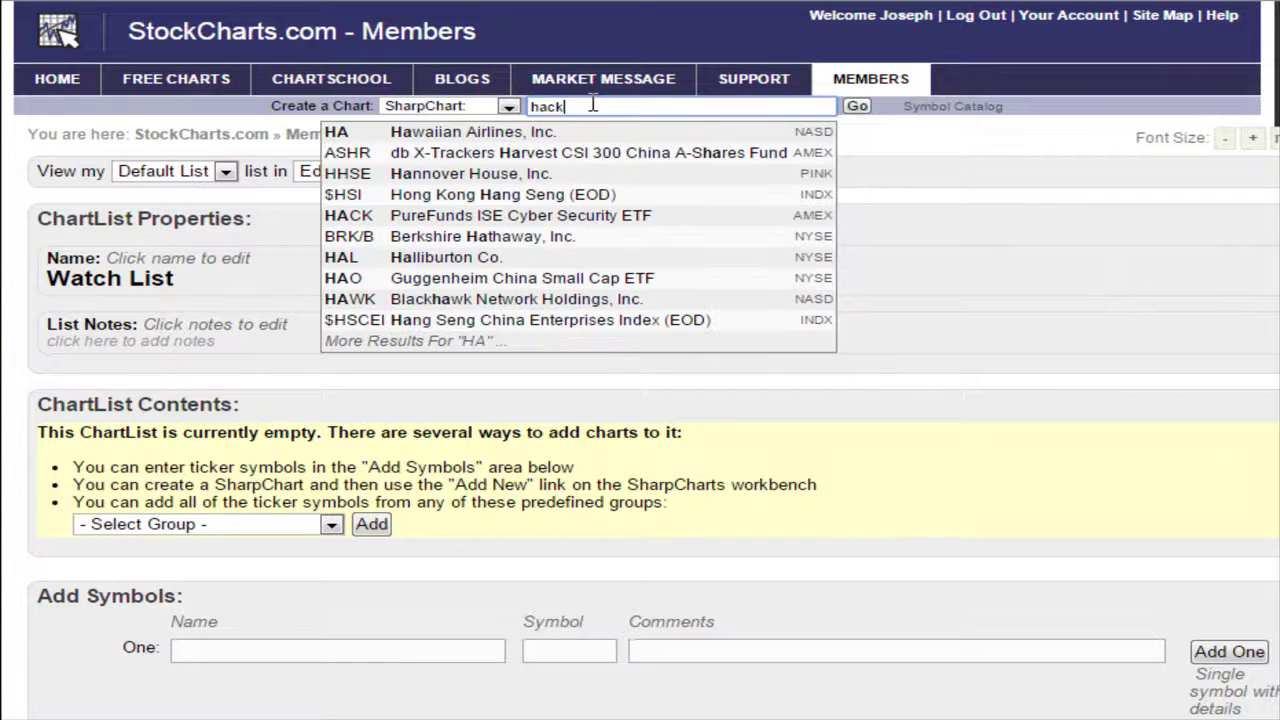
key("Return")
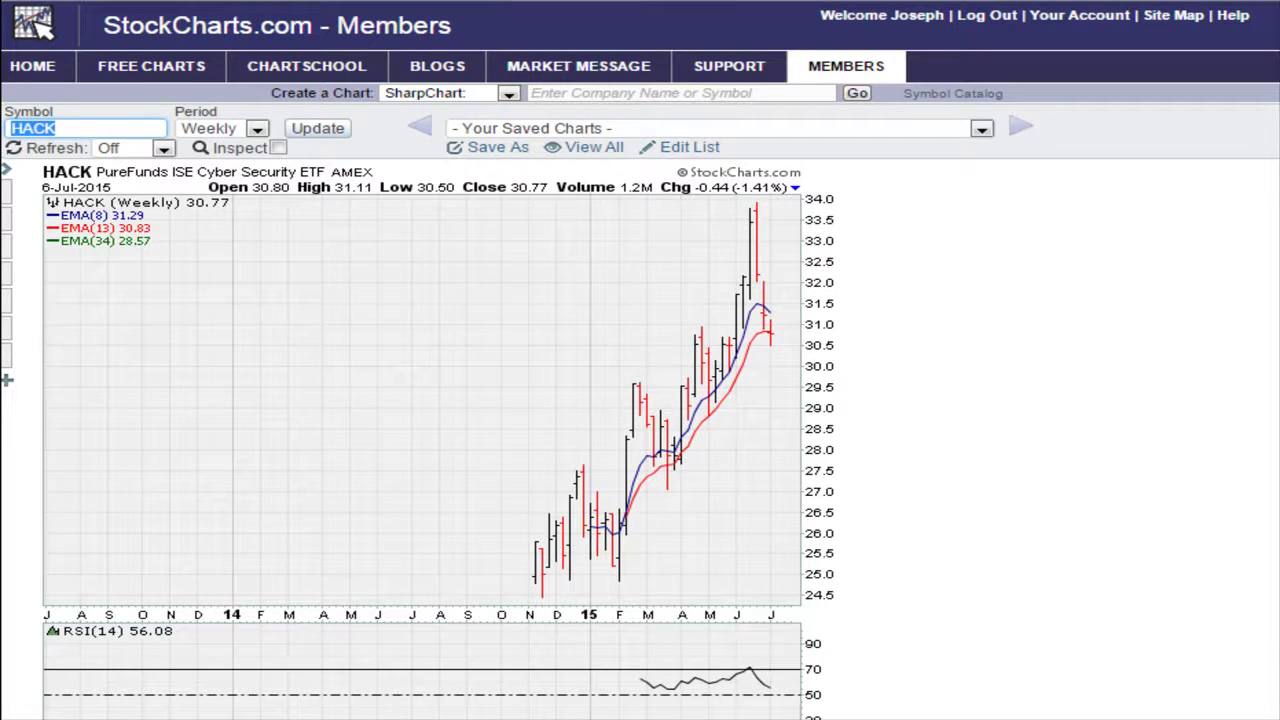
left_click_drag(520, 80, 842, 120)
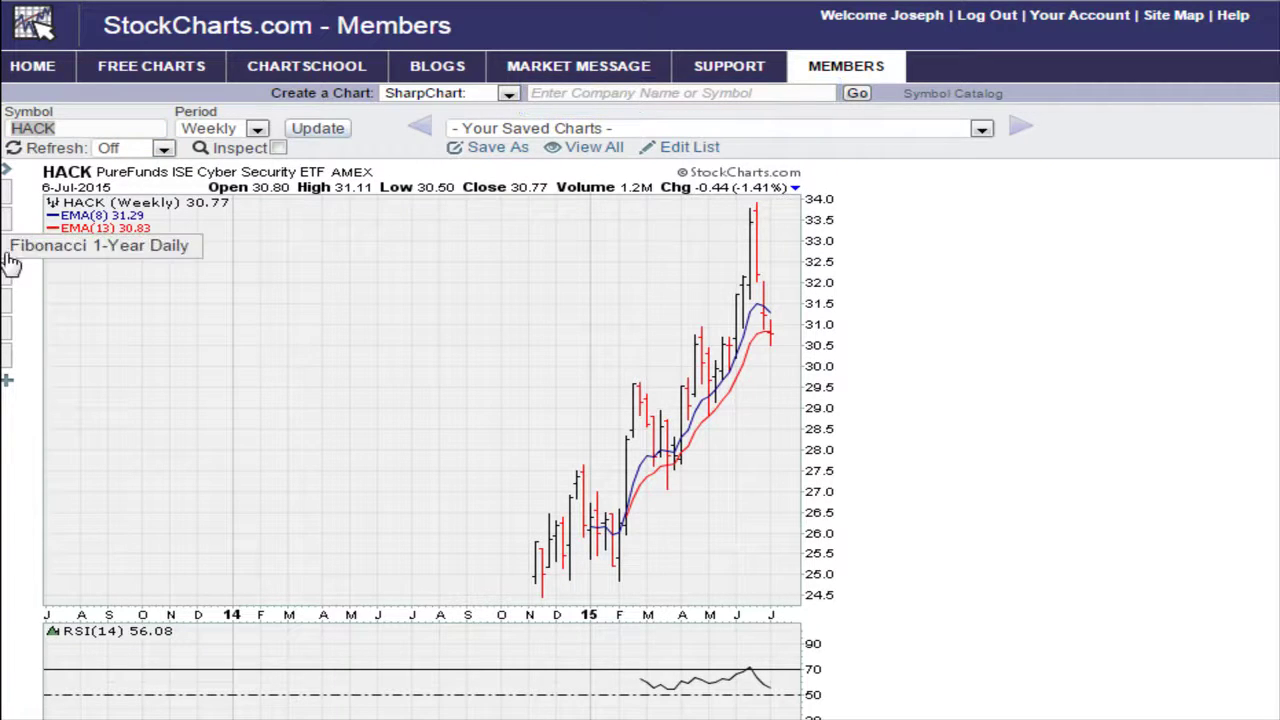
left_click(95, 252)
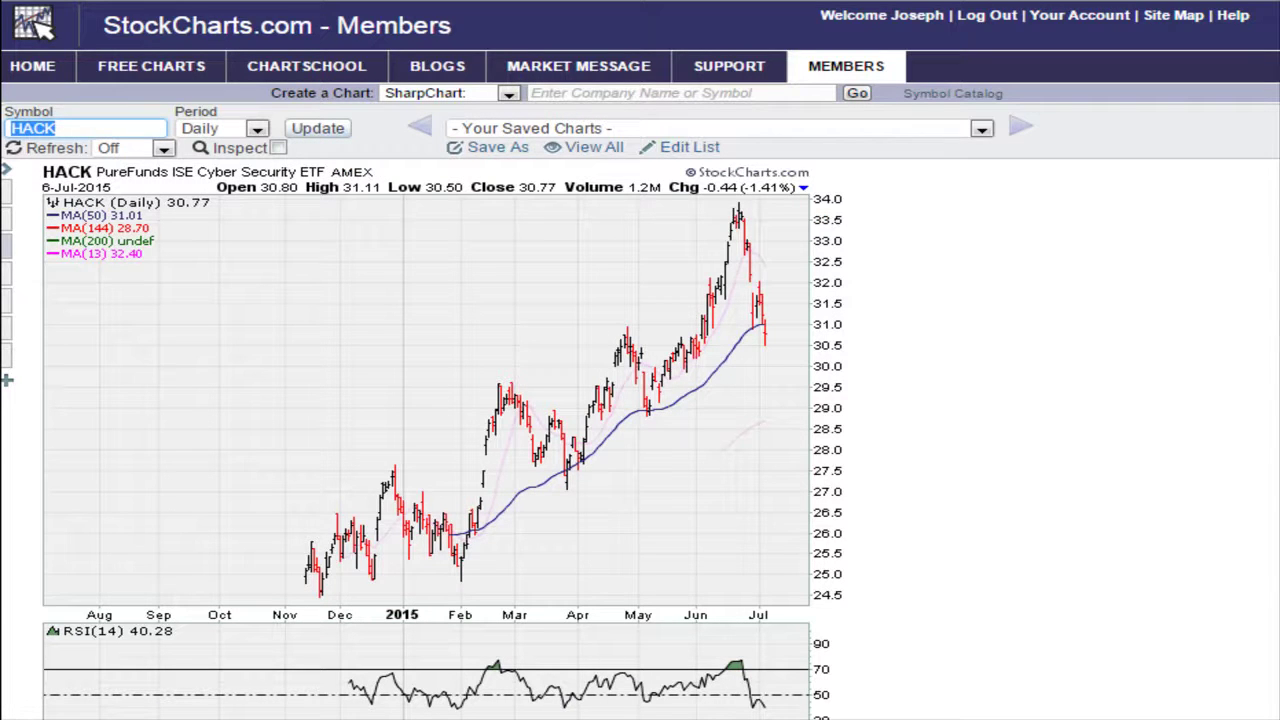
Draw a blue horizontal line along the RSI lows at about 40, and clear the drawing.
scroll(640, 360, "down", 2)
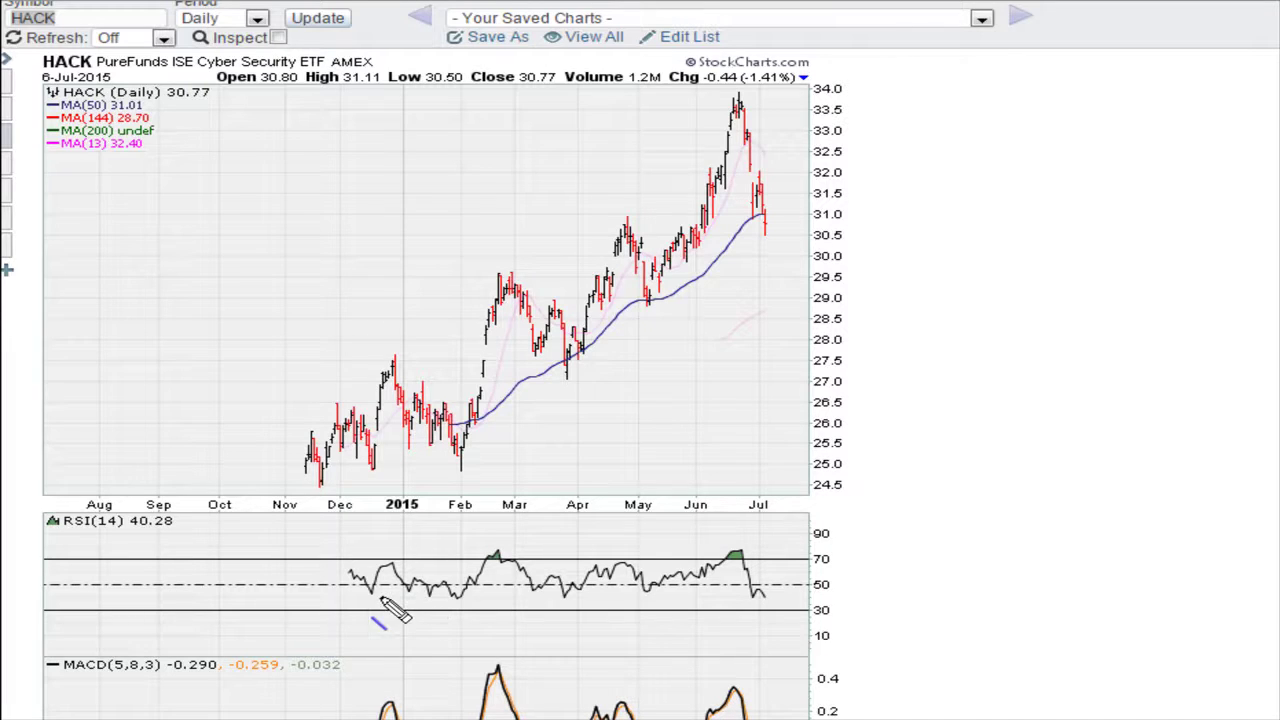
left_click_drag(381, 597, 823, 597)
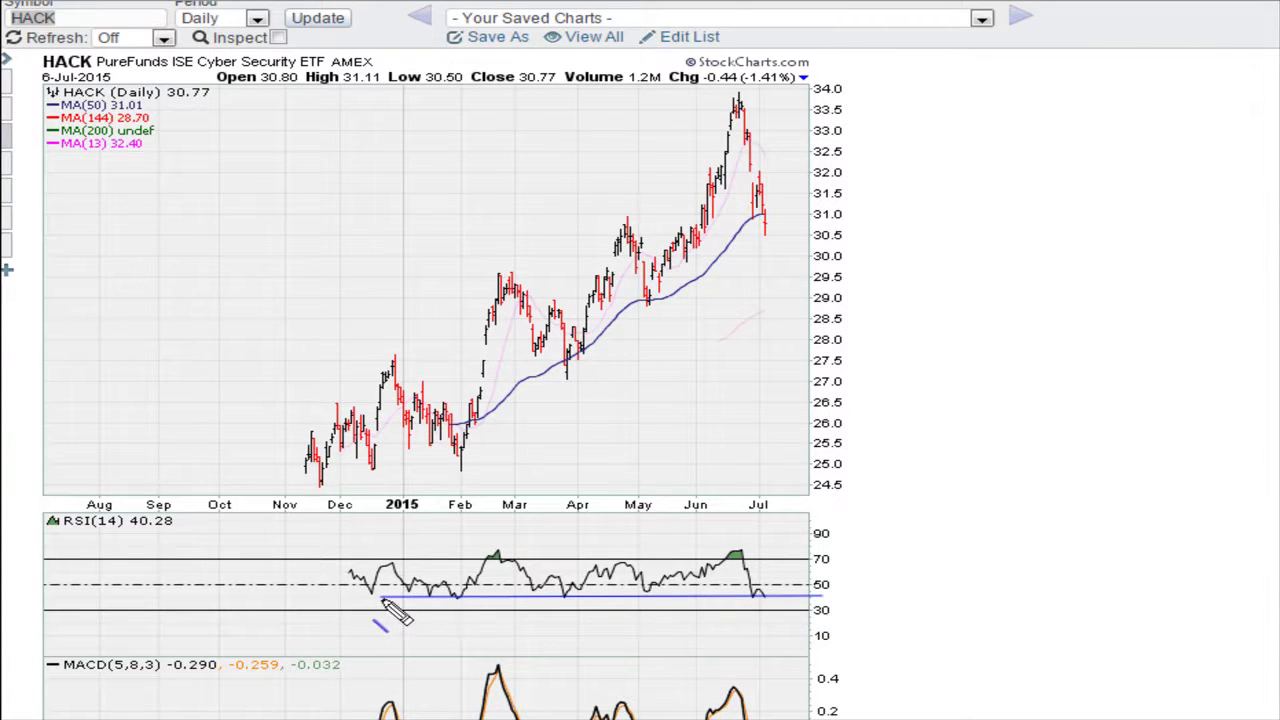
left_click_drag(381, 597, 815, 600)
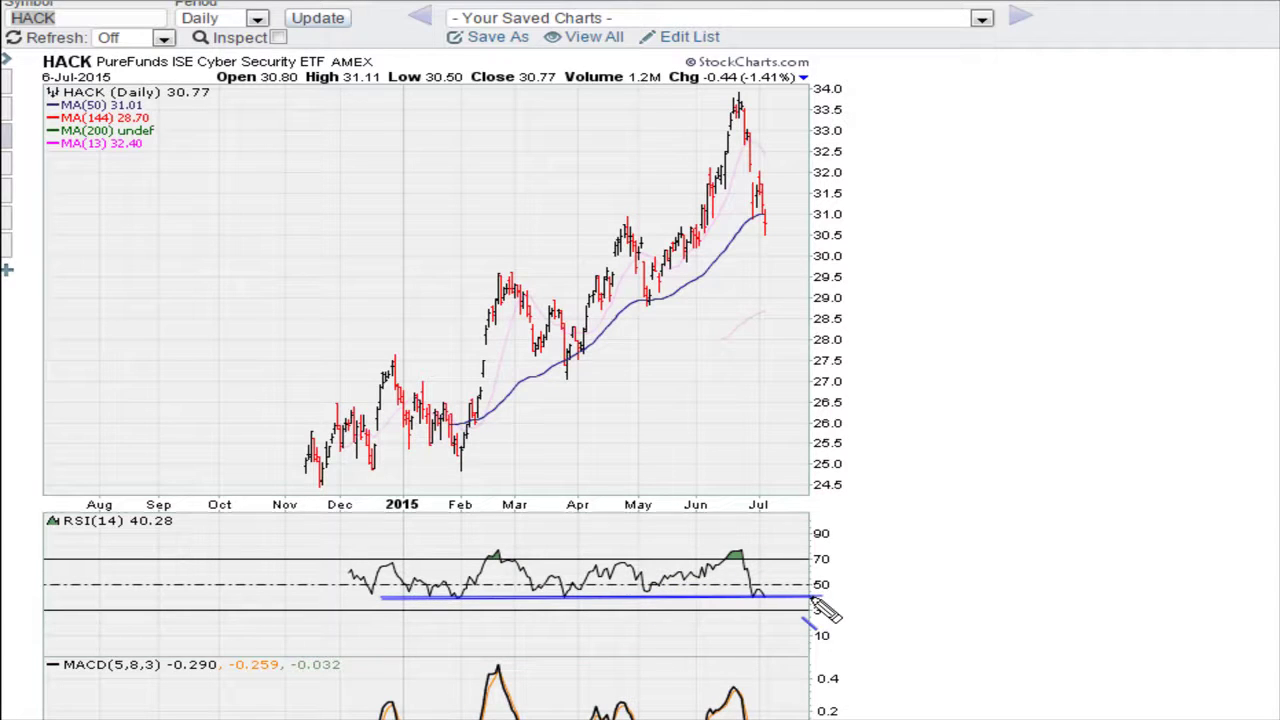
key("ctrl+z")
key("Escape")
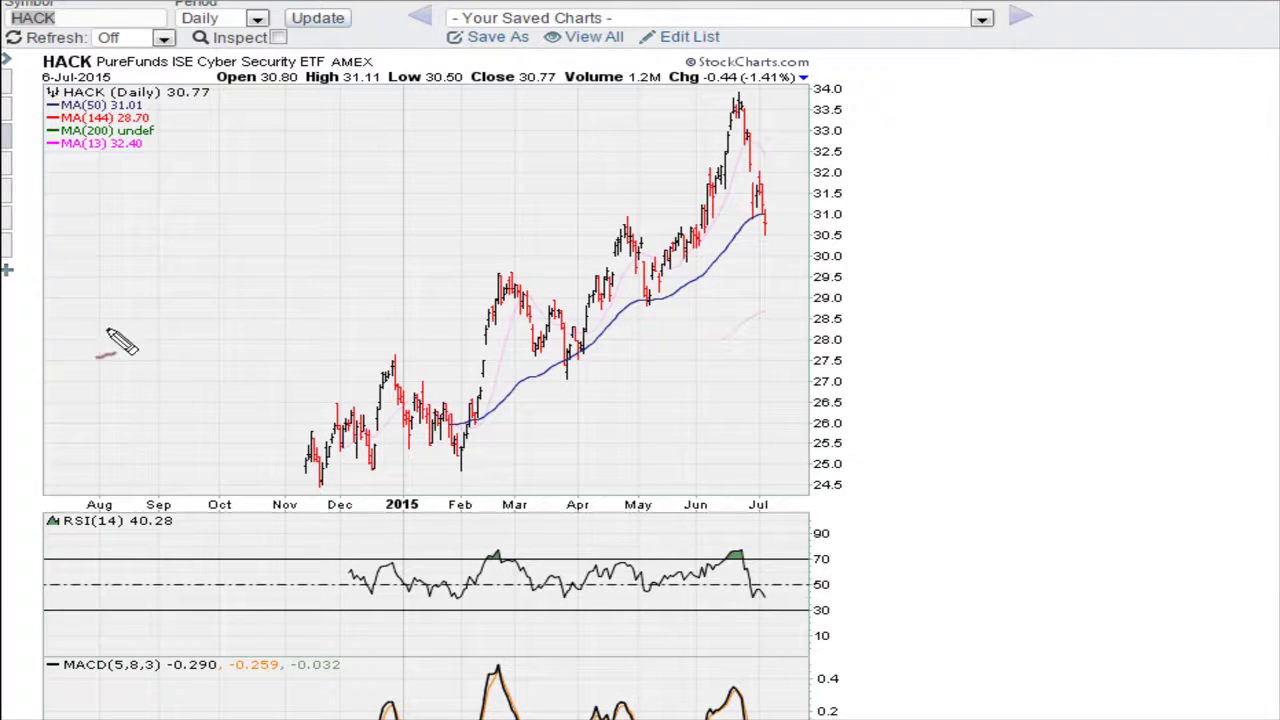
Draw several red freehand strokes across the HACK price chart and clear them.
left_click_drag(110, 319, 492, 202)
left_click_drag(511, 224, 511, 372)
mouse_move(233, 306)
left_mouse_down()
mouse_move(716, 232)
mouse_move(625, 373)
left_mouse_up()
left_click_drag(566, 413, 512, 432)
left_click_drag(402, 410, 572, 339)
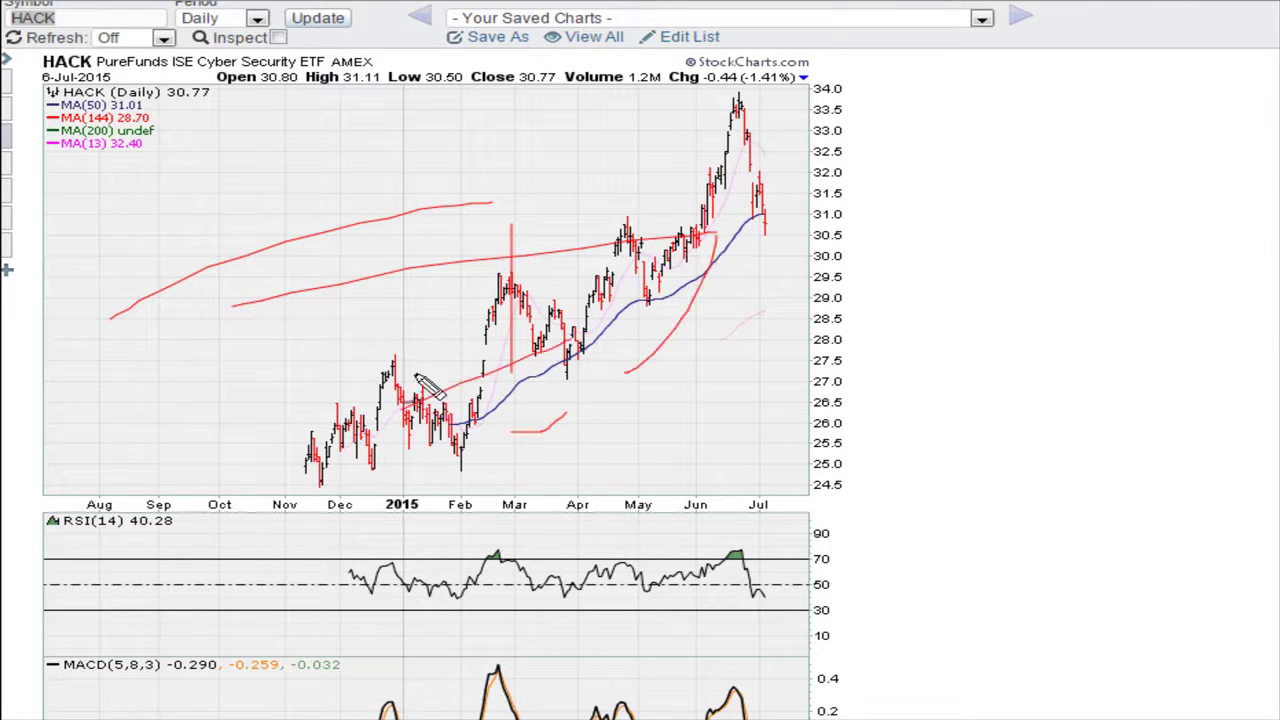
left_click_drag(336, 374, 402, 330)
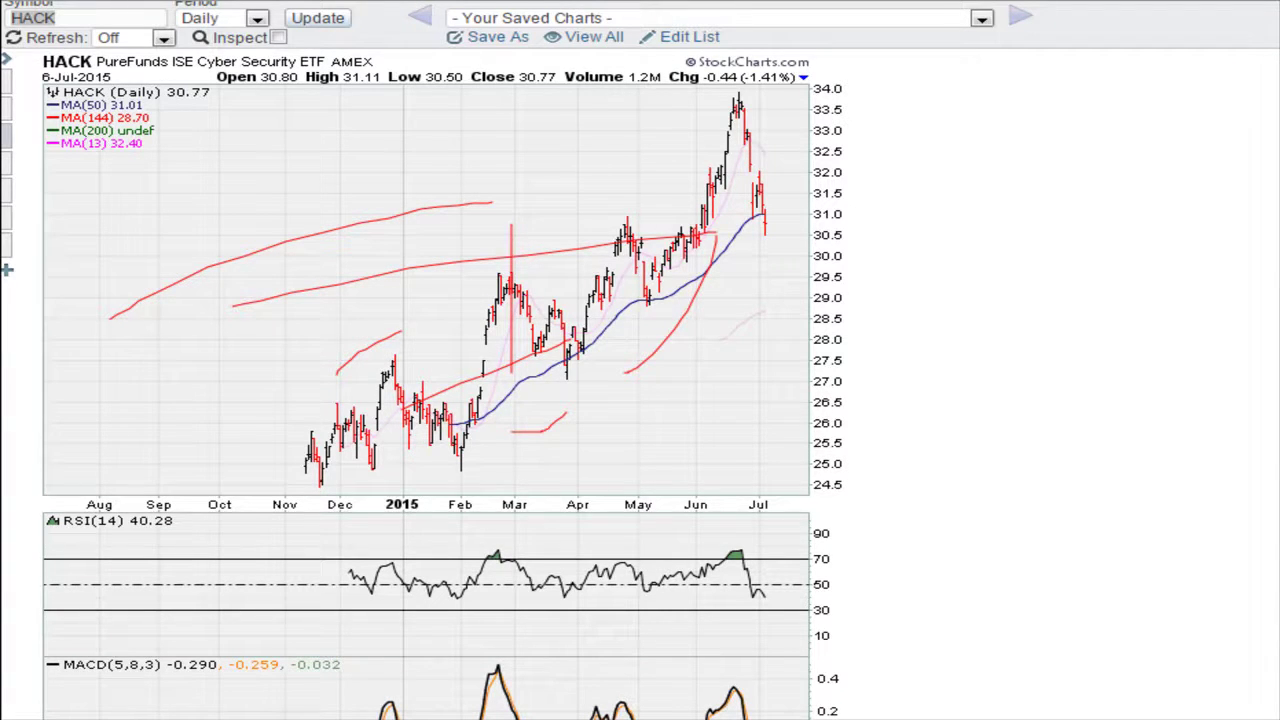
key("Escape")
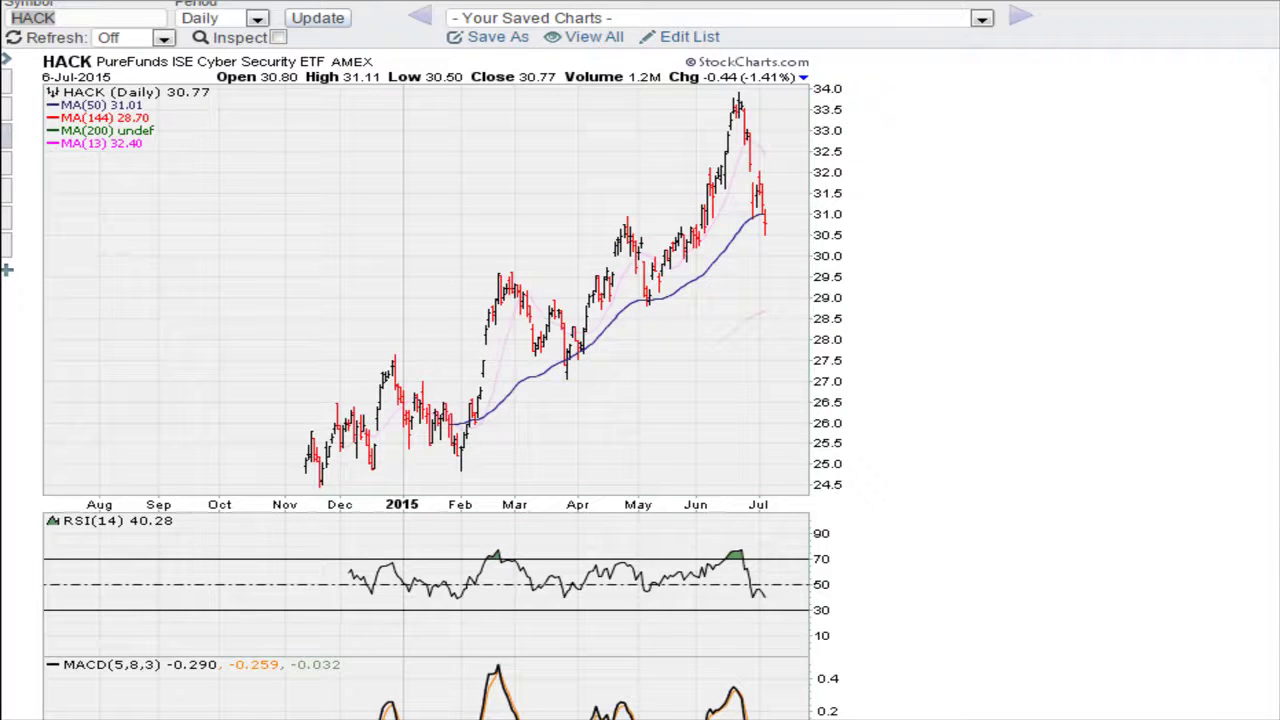
Try the recorder's ScreenDraw tools on the chart with a red freehand stroke, a filled red rectangle and a blue frame, and turn ScreenDraw off.
left_click_drag(714, 534, 727, 315)
left_click(778, 412)
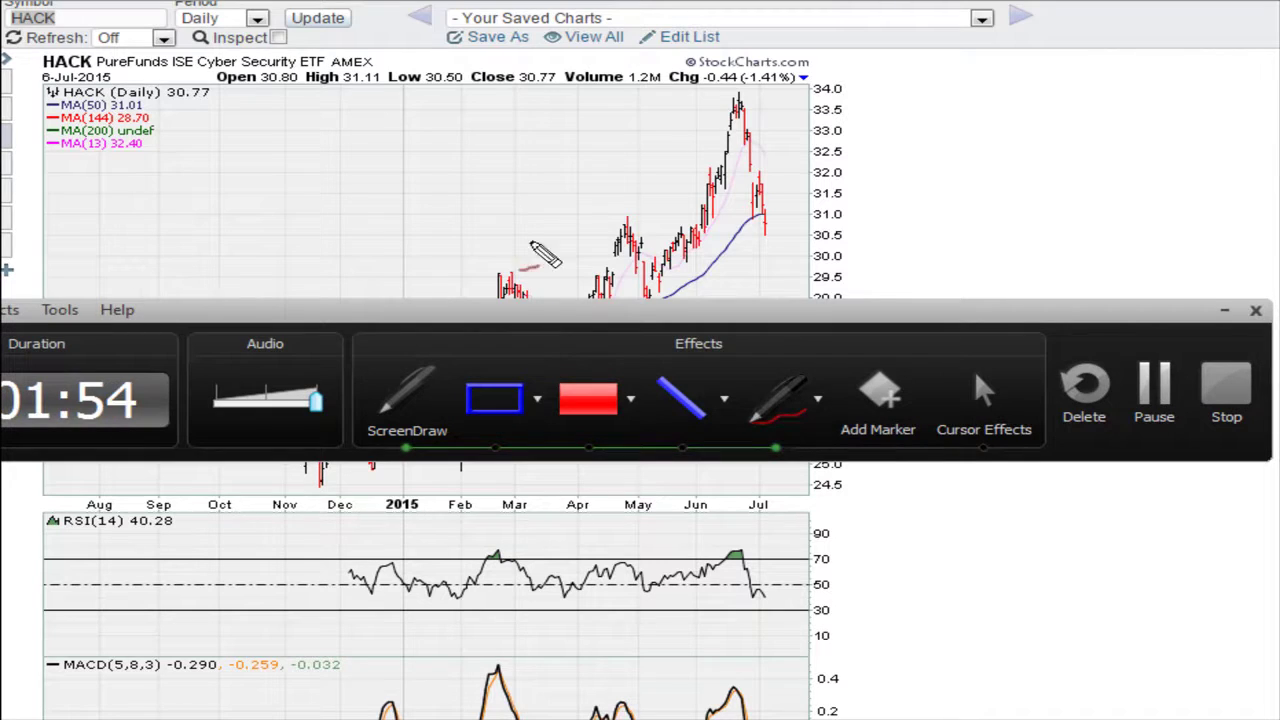
left_click_drag(481, 197, 575, 191)
left_click(592, 410)
left_click_drag(362, 173, 419, 200)
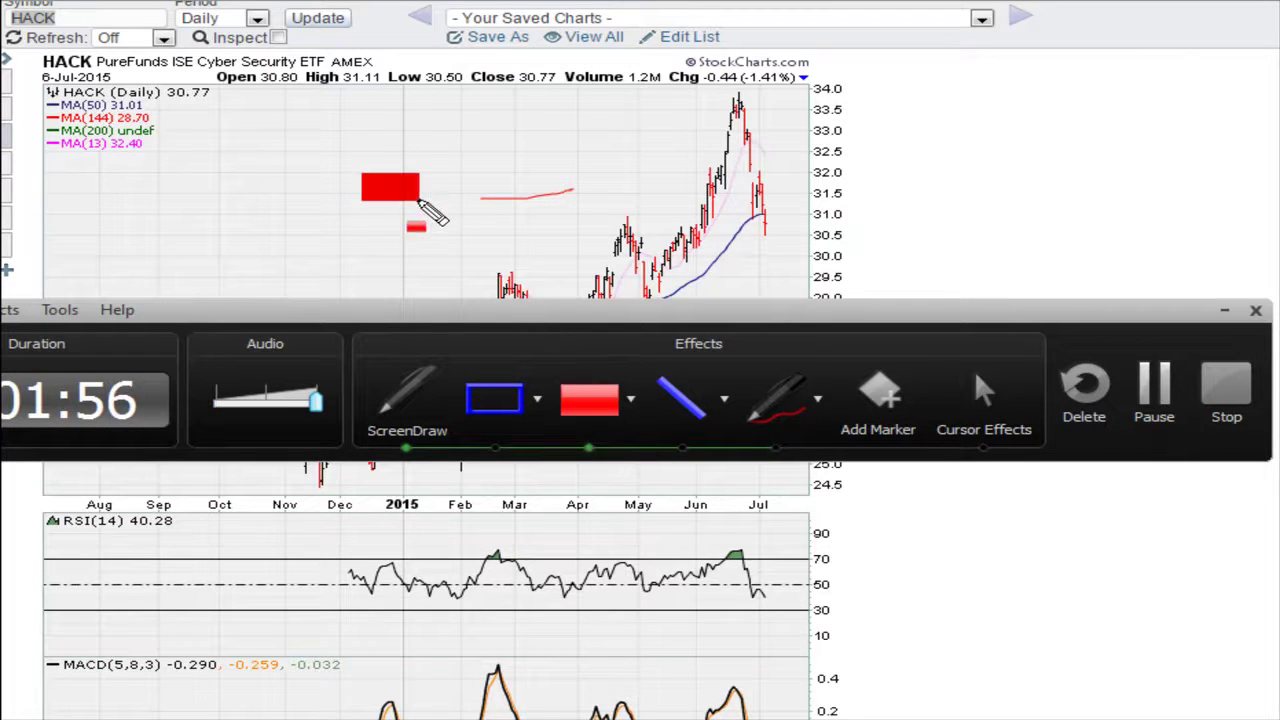
left_click(497, 410)
left_click_drag(651, 139, 689, 166)
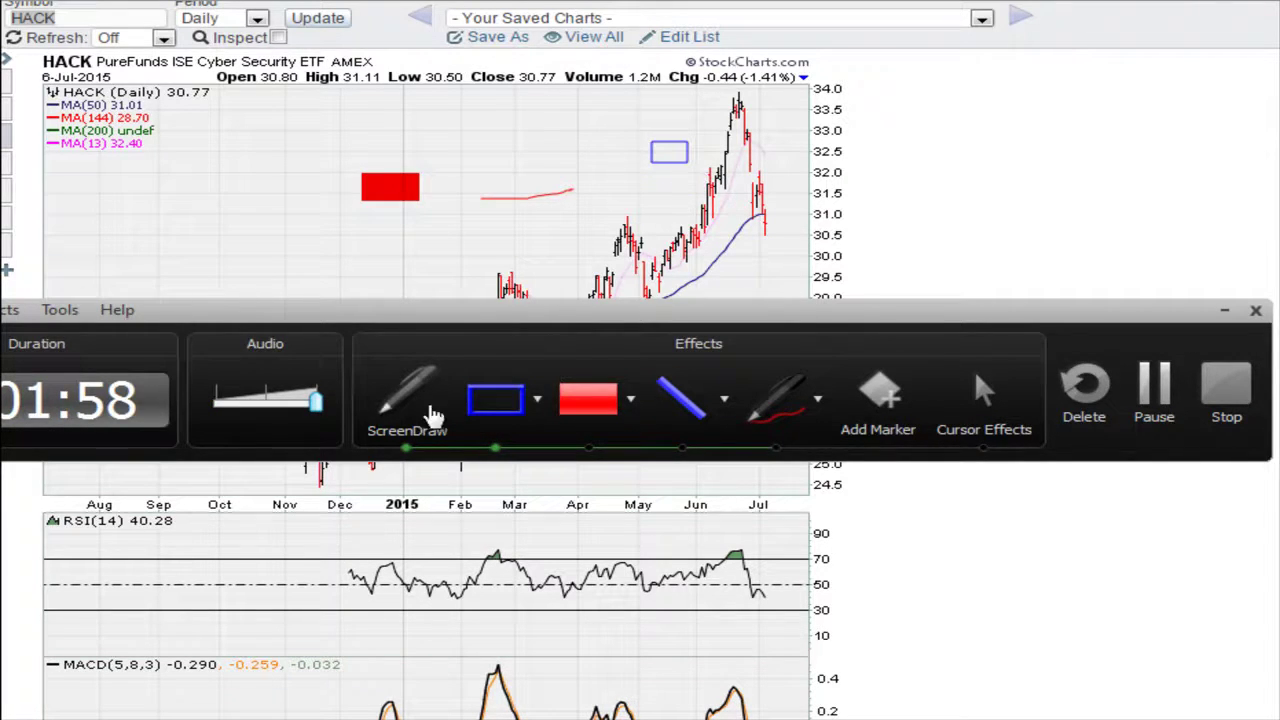
left_click(424, 410)
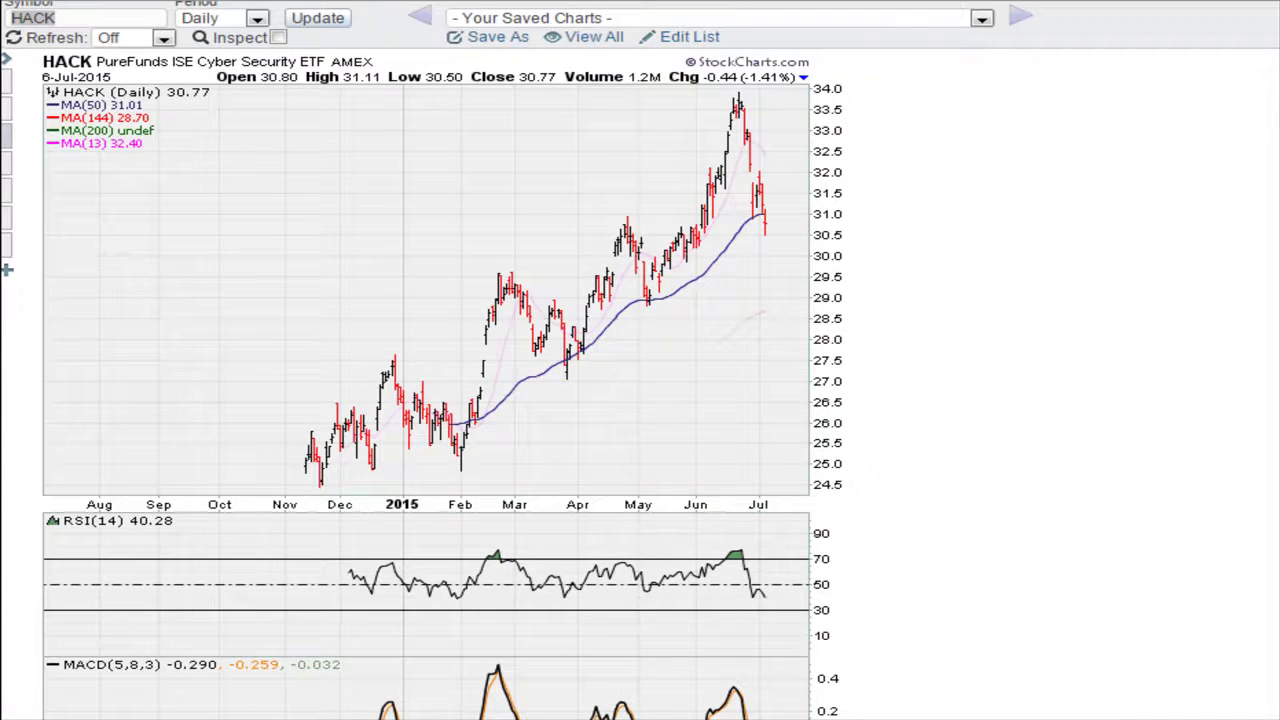
left_click_drag(614, 716, 607, 347)
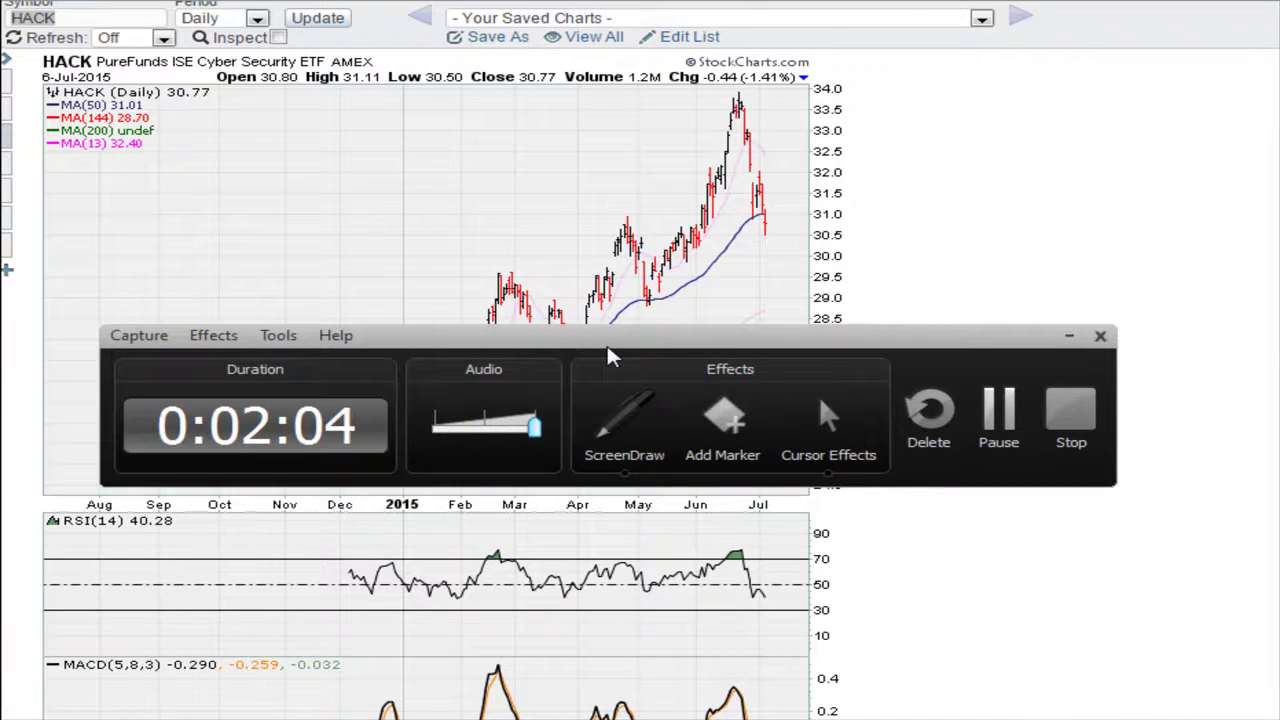
left_click_drag(612, 355, 620, 716)
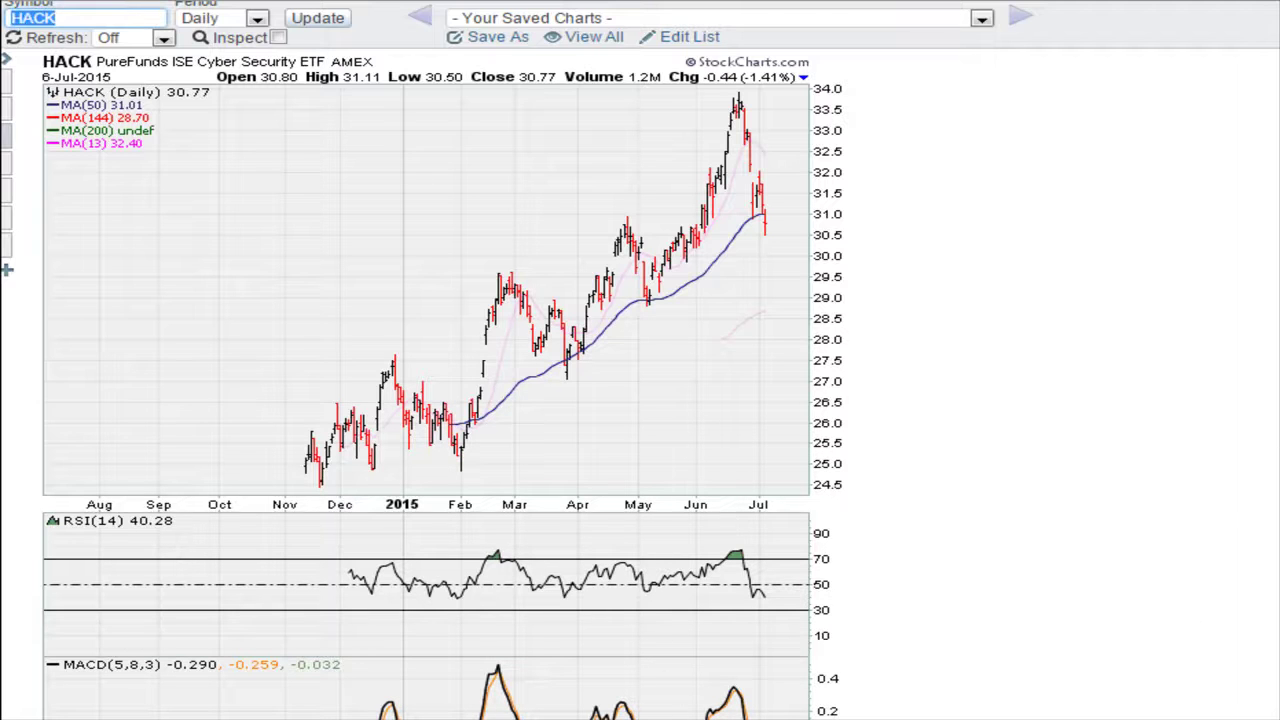
scroll(640, 360, "down", 2)
scroll(640, 360, "up", 2)
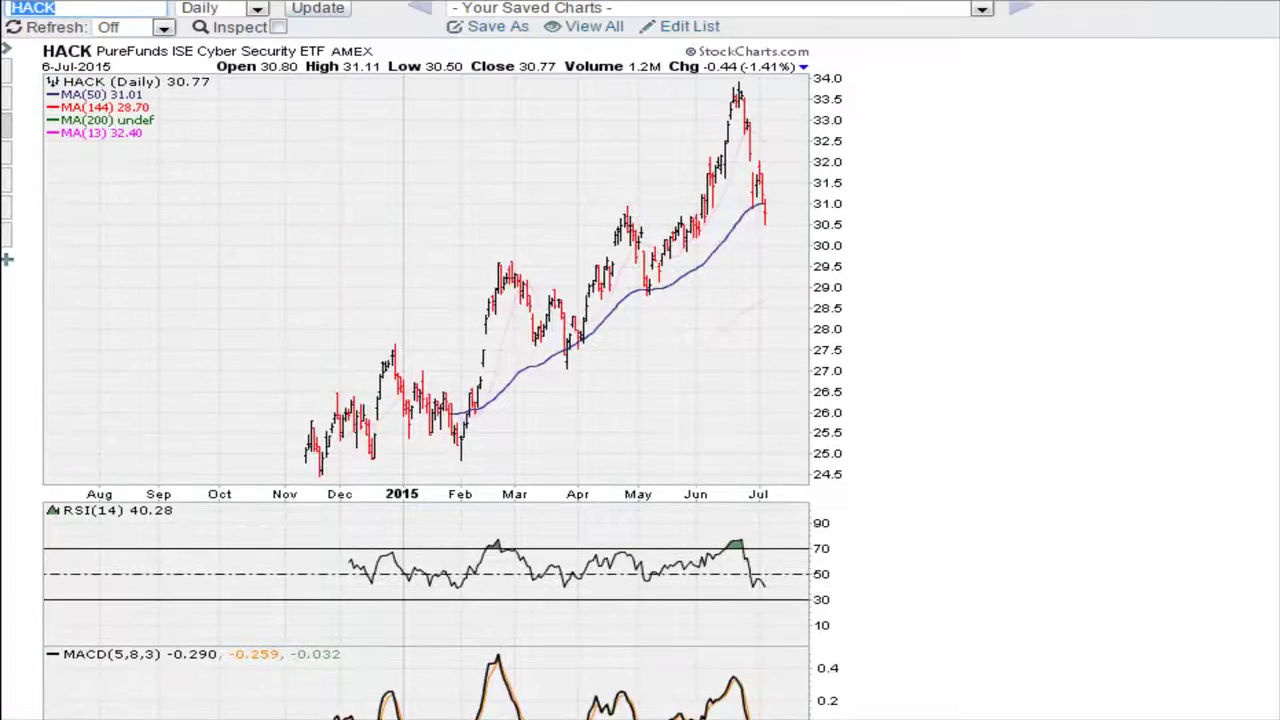
Outline the Annotate (flash) (java) links below the chart with a blue rectangle and draw a blue arrow pointing to them.
scroll(640, 360, "down", 6)
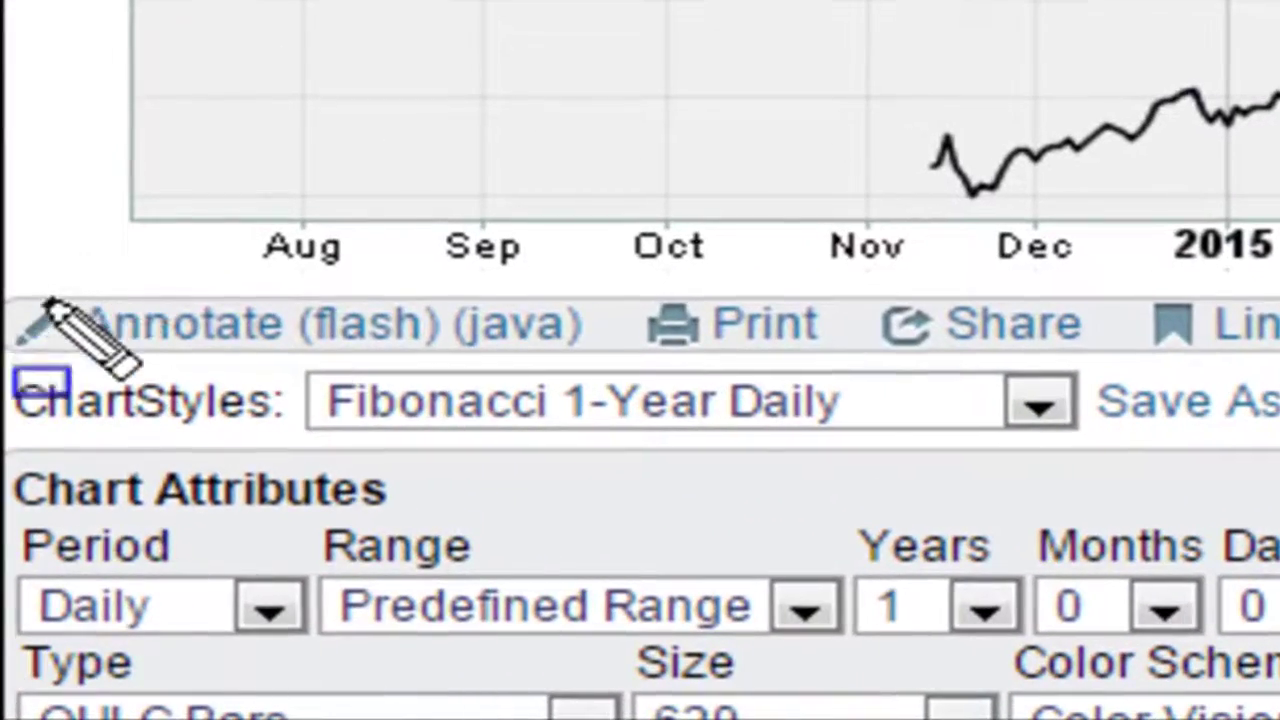
mouse_move(4, 287)
left_mouse_down()
mouse_move(573, 293)
mouse_move(619, 382)
mouse_move(628, 370)
left_mouse_up()
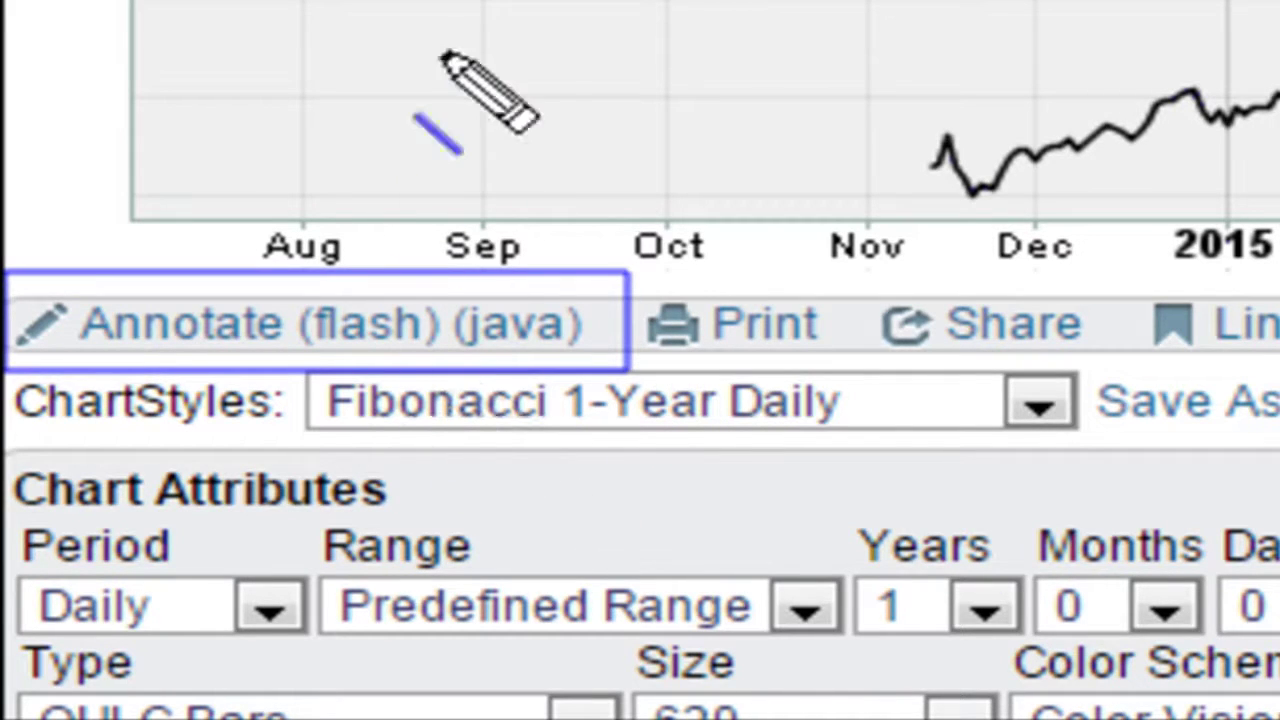
mouse_move(447, 31)
left_mouse_down()
mouse_move(360, 265)
mouse_move(441, 196)
left_mouse_up()
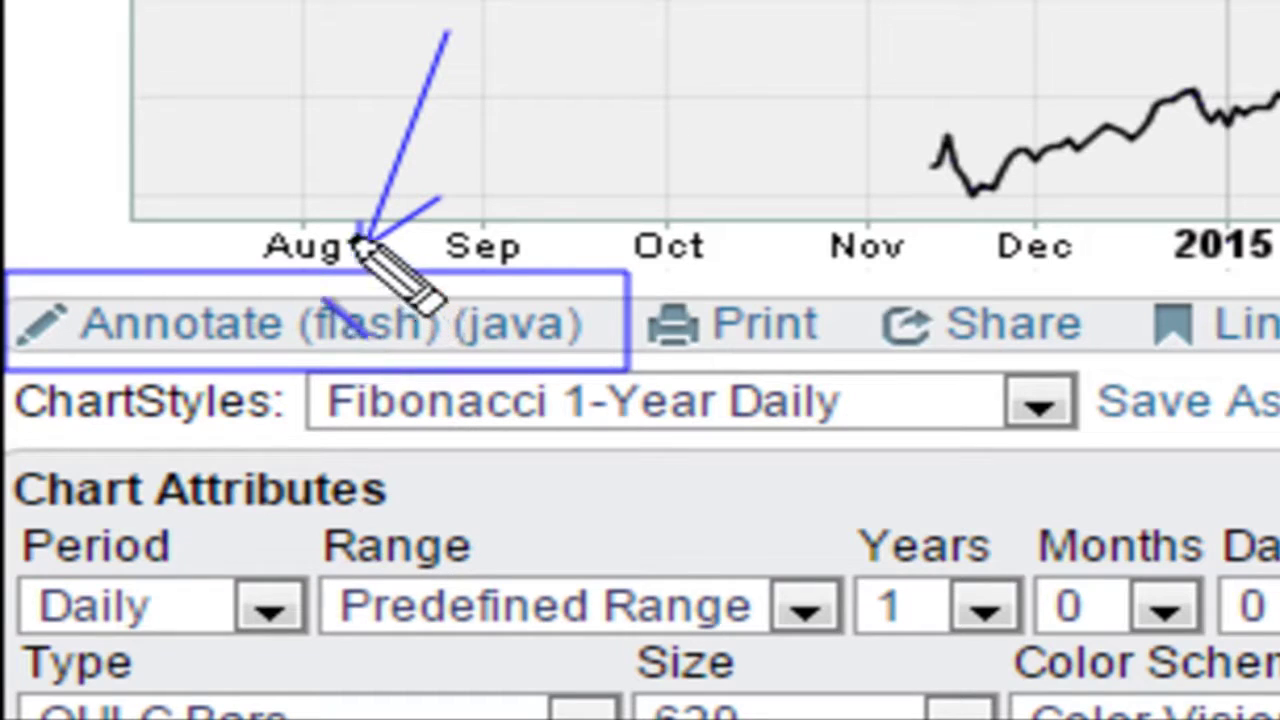
left_click_drag(343, 218, 424, 218)
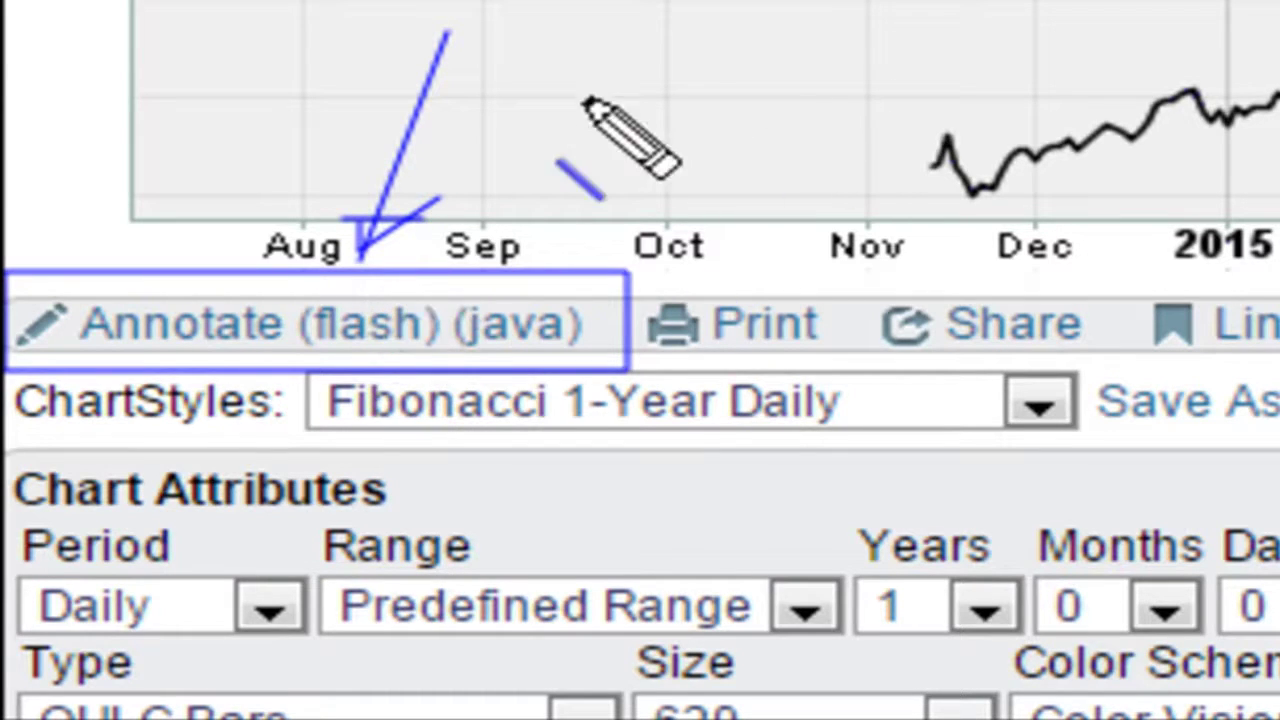
Clear the blue screen drawings and open the Flash annotation tool for the HACK chart.
mouse_move(636, 31)
left_mouse_down()
mouse_move(563, 243)
mouse_move(541, 237)
mouse_move(537, 262)
mouse_move(607, 197)
mouse_move(654, 186)
left_mouse_up()
key("Escape")
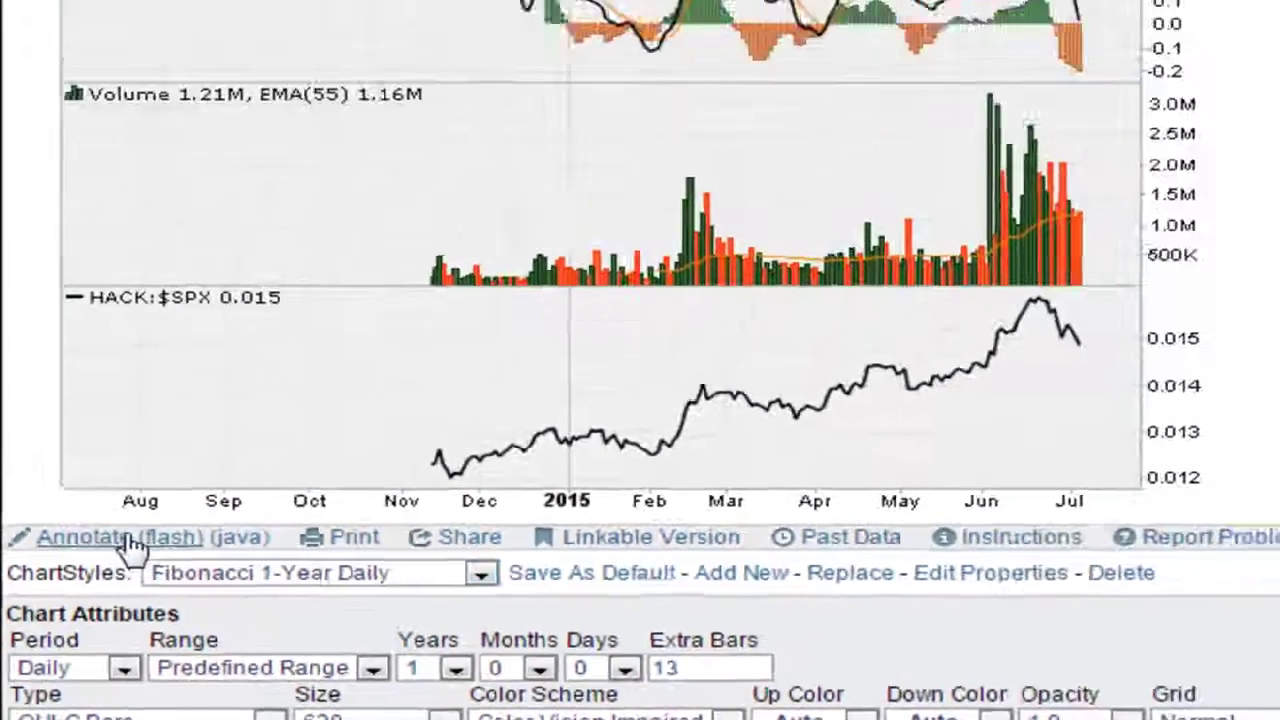
left_click(275, 323)
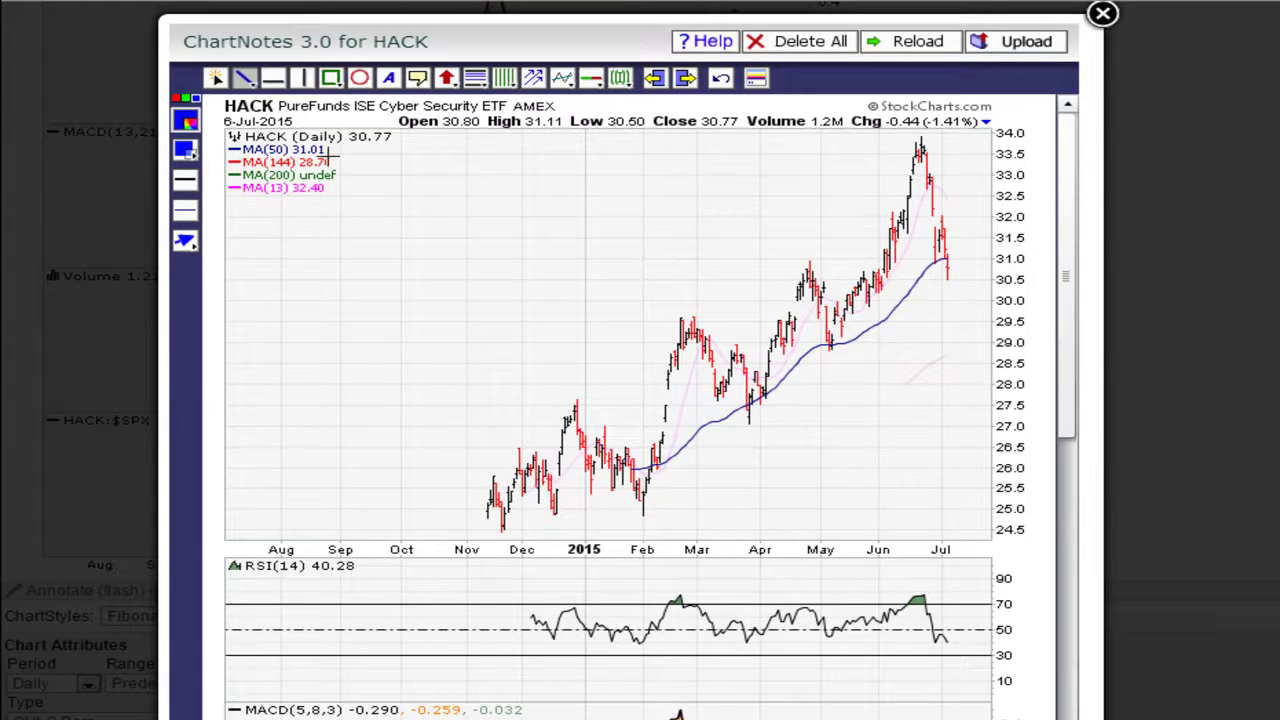
Draw a horizontal line along the RSI lows at about 43 from late January past July, and color it green (00FF00).
left_click(246, 82)
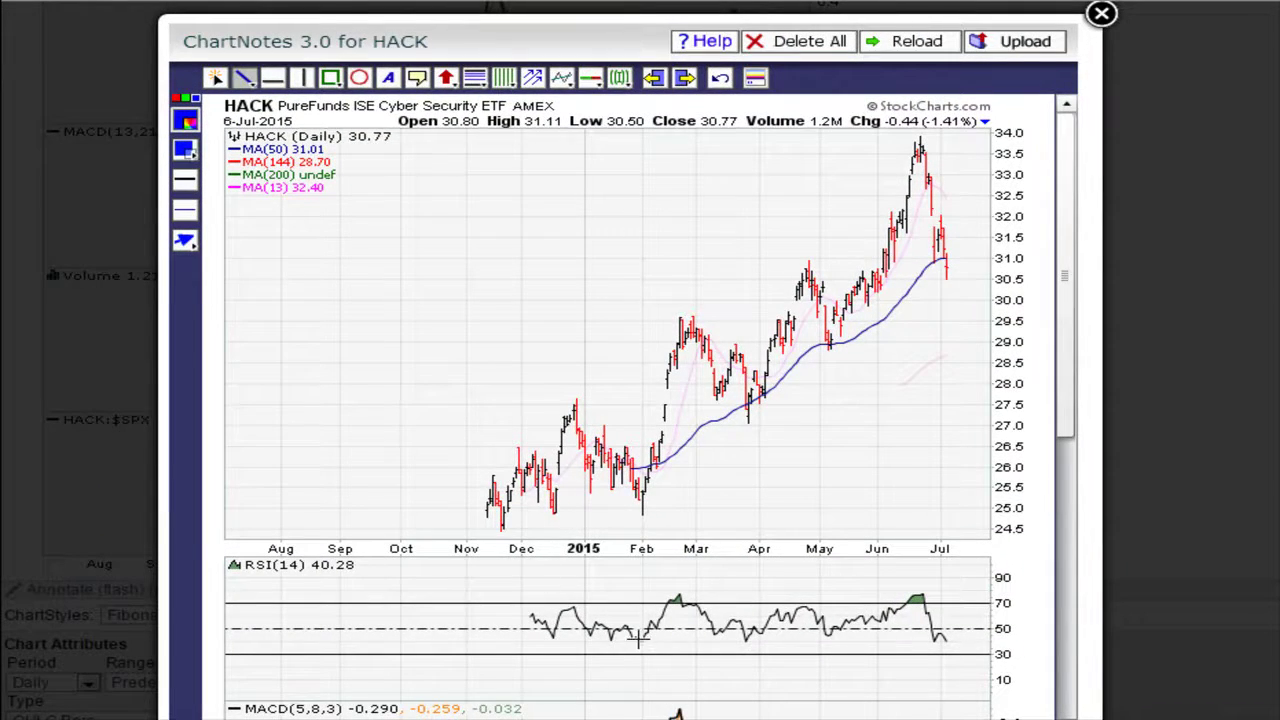
left_click_drag(630, 638, 1002, 634)
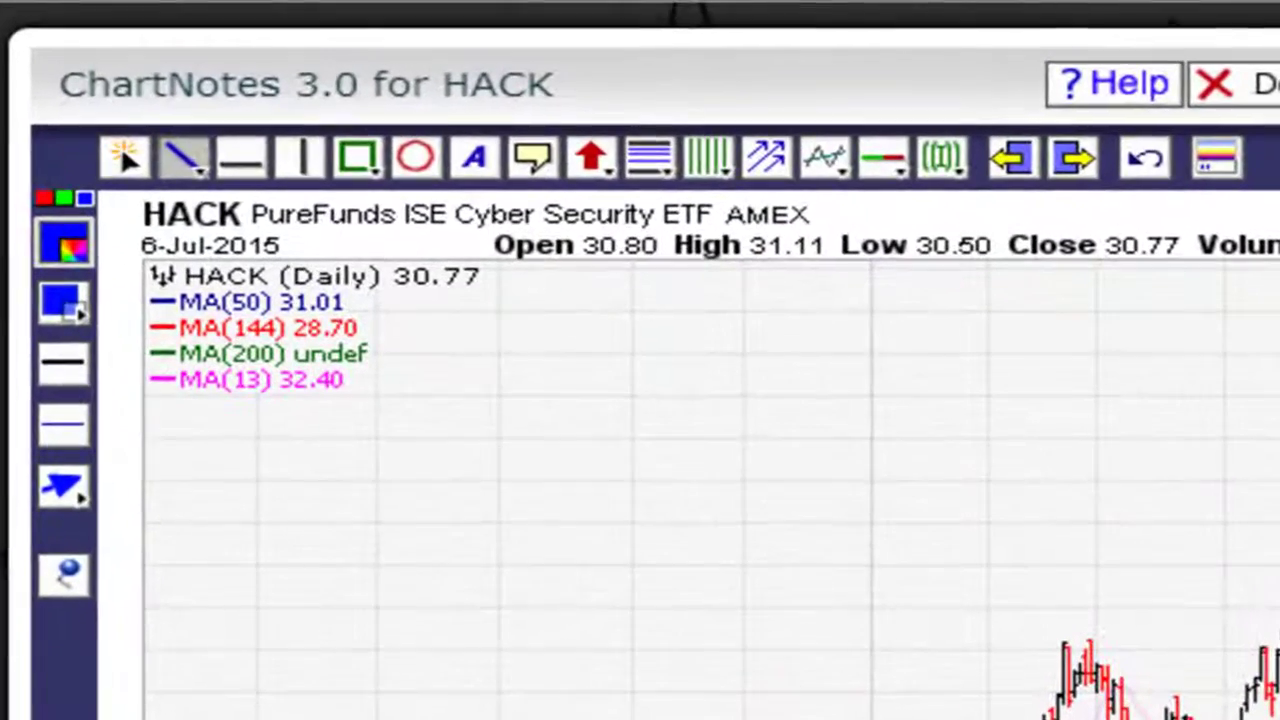
mouse_move(20, 187)
left_mouse_down()
mouse_move(114, 337)
mouse_move(110, 354)
left_mouse_up()
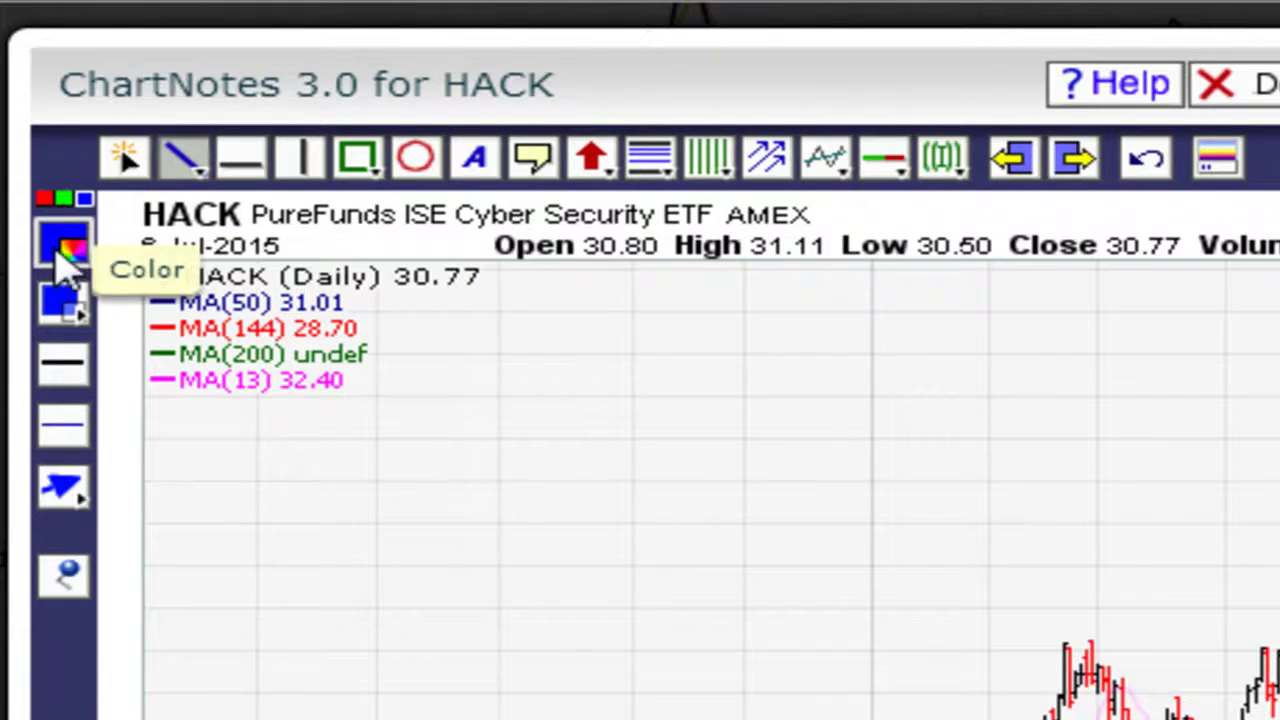
left_click(63, 243)
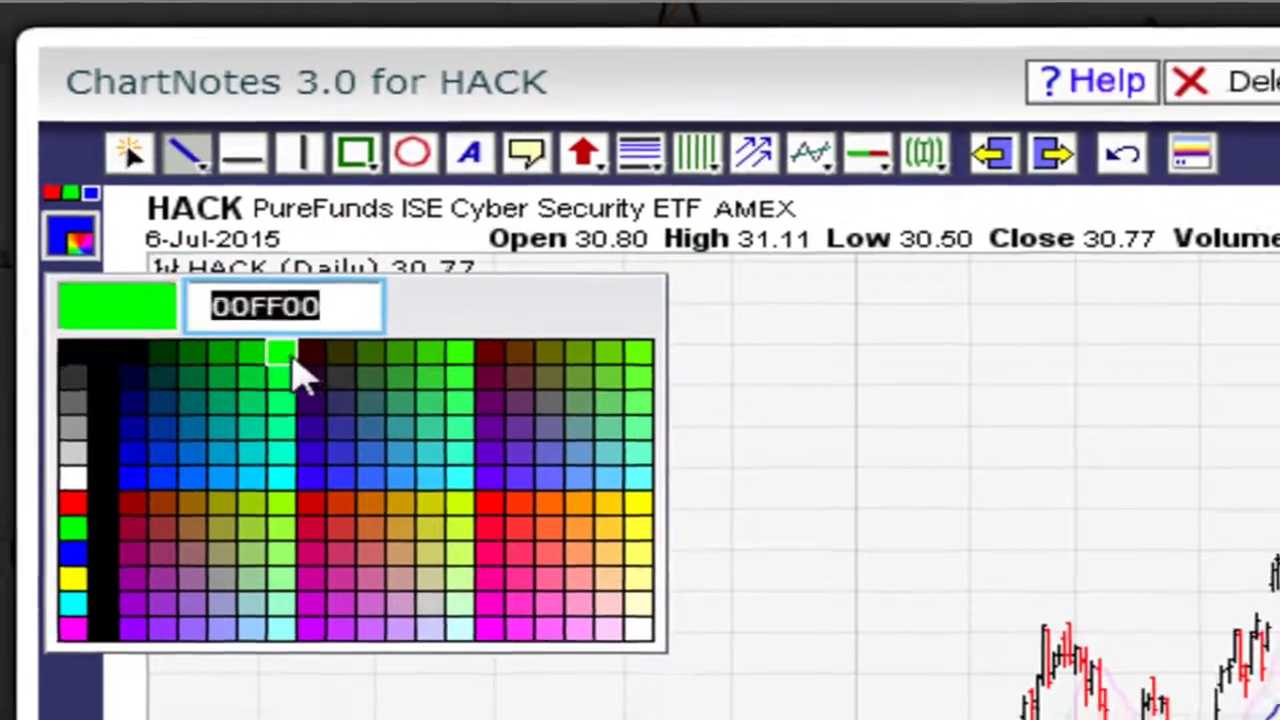
left_click(293, 362)
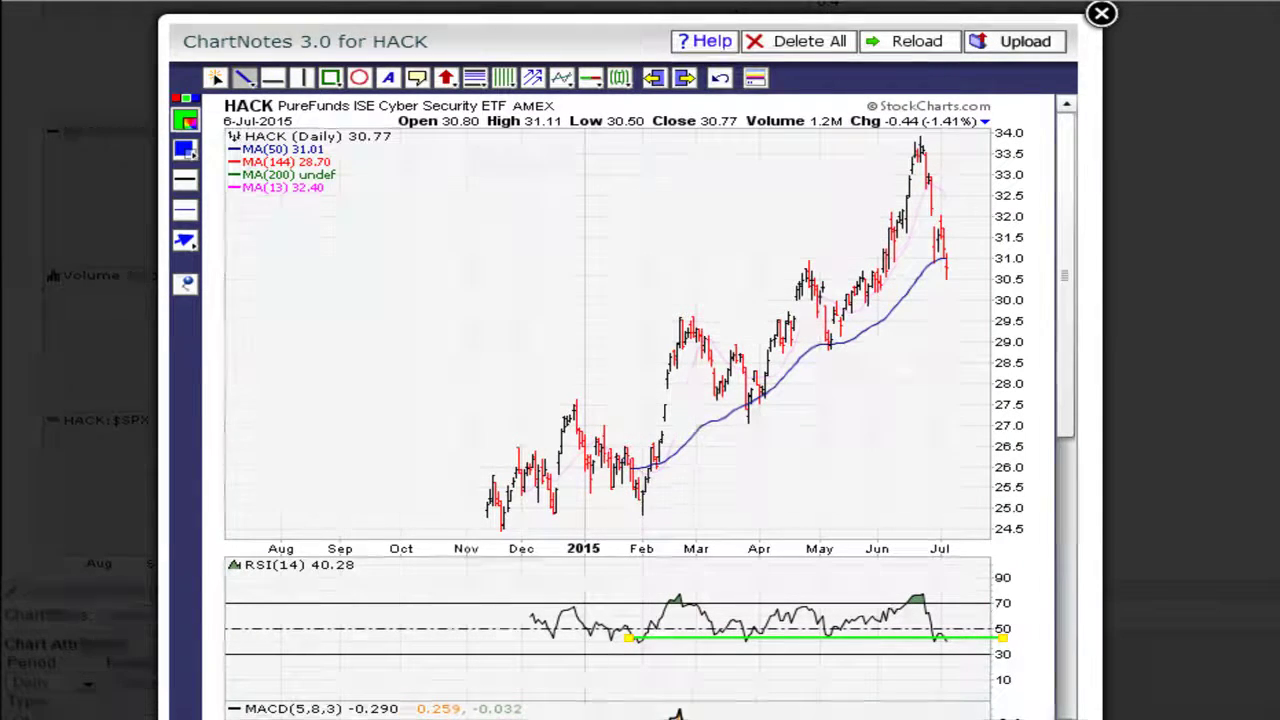
Mark the early-February price dip and the RSI decline leading into it with temporary blue screen drawings.
left_click(636, 495)
left_click_drag(637, 467, 663, 490)
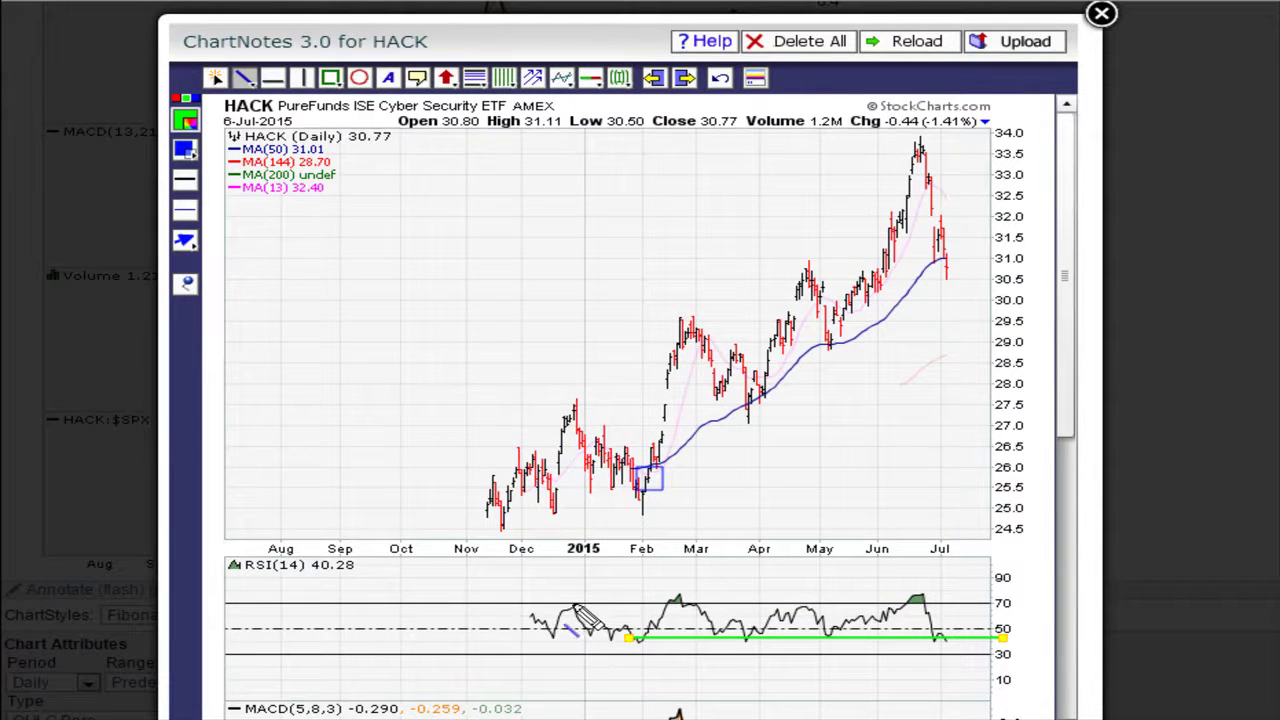
left_click_drag(574, 606, 648, 634)
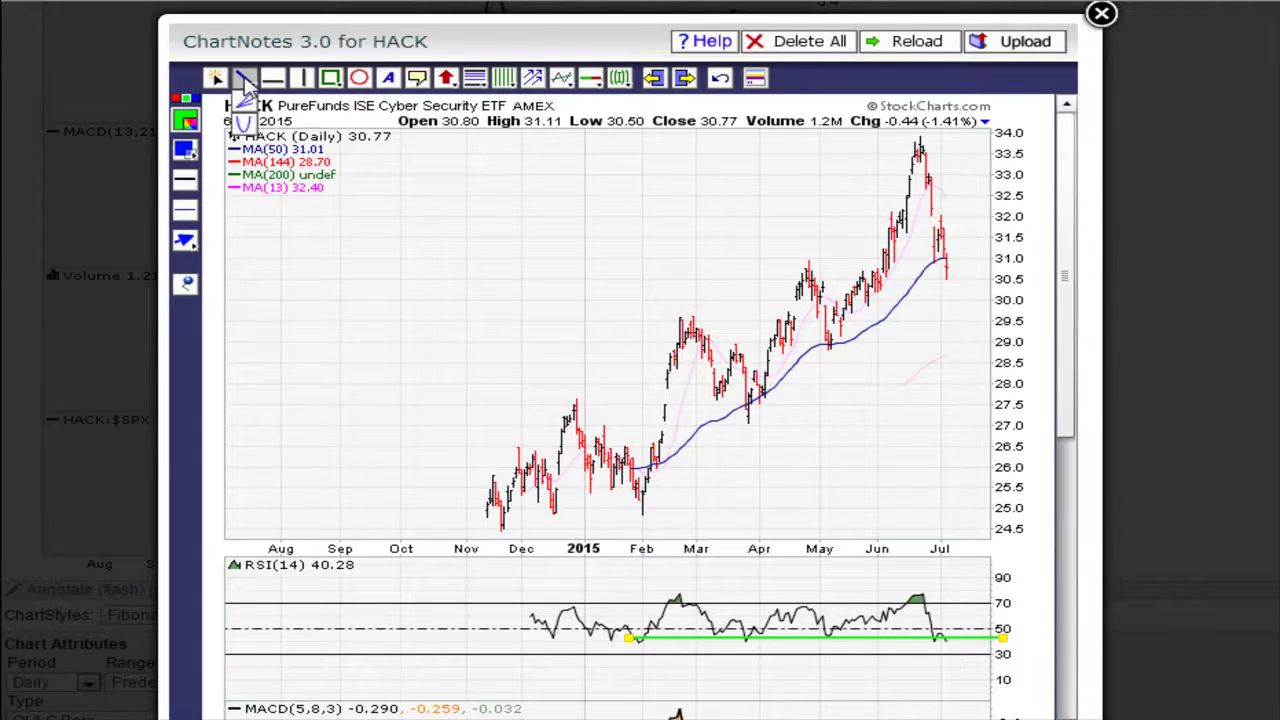
Draw a green trendline from the late-December RSI peak to the early-February low, make it thinner and extend its lower end slightly.
left_click_drag(572, 607, 651, 638)
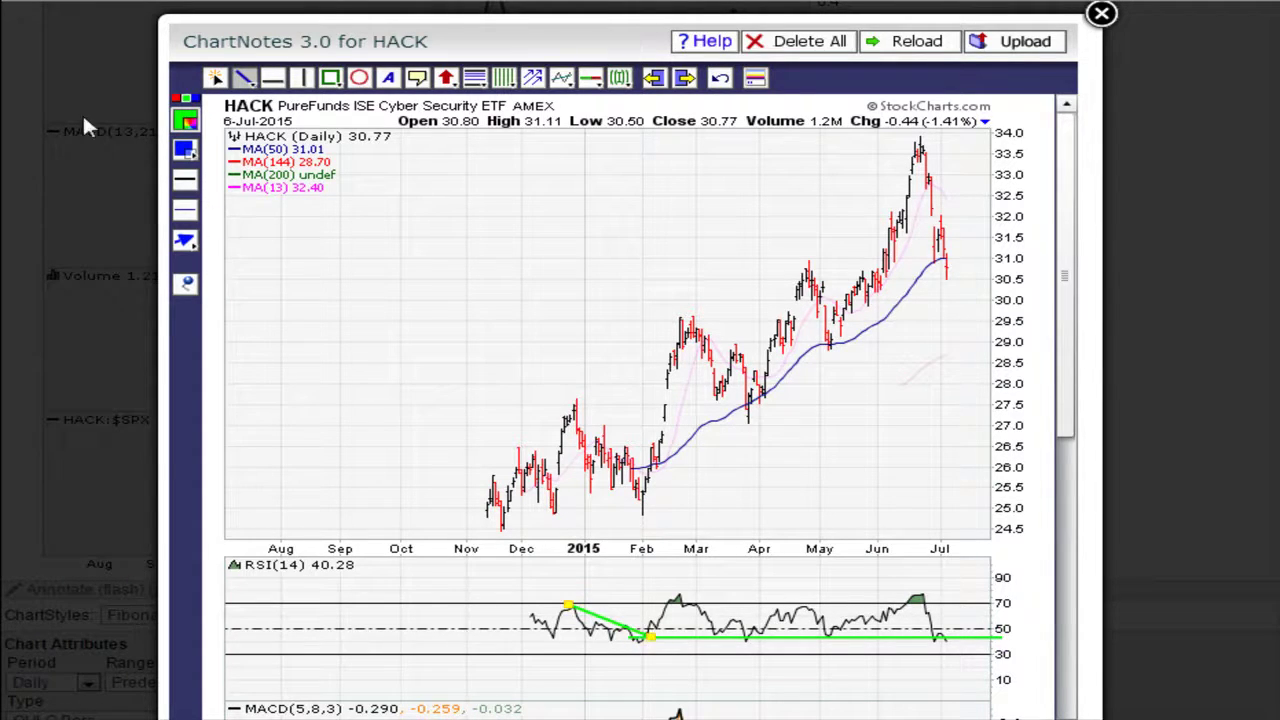
left_click(184, 180)
left_click(215, 77)
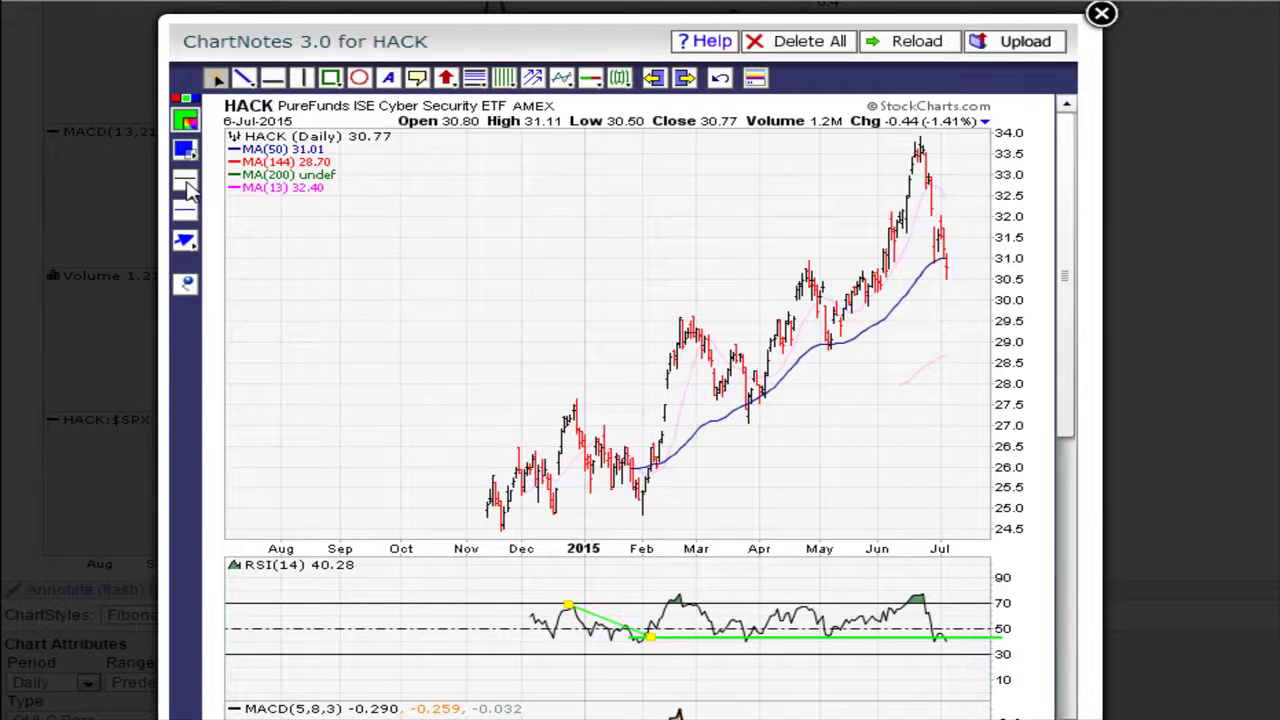
left_click_drag(650, 637, 659, 640)
Draw blue rectangles around the early-February RSI low and around the matching price bars near 26.
left_click(333, 80)
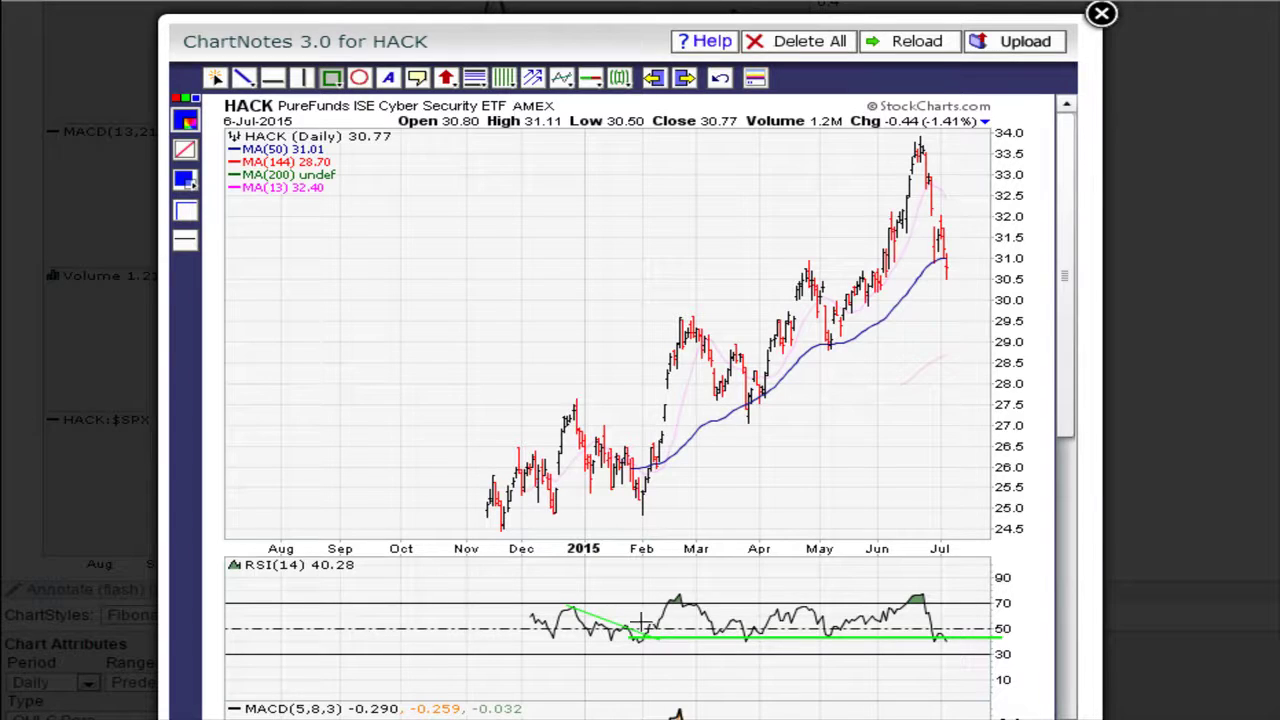
left_click_drag(639, 625, 659, 648)
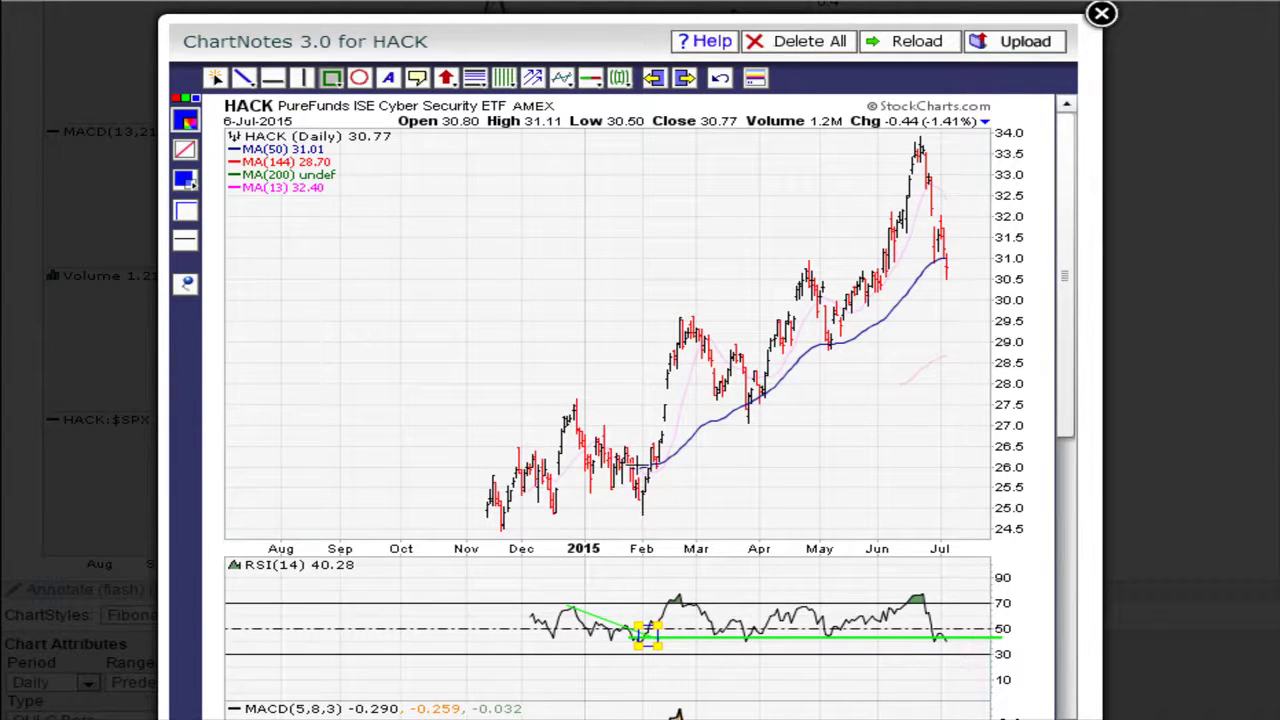
left_click_drag(633, 463, 661, 486)
Frame the January and early-July RSI dips with temporary blue screen rectangles and clear them.
left_click_drag(589, 628, 609, 640)
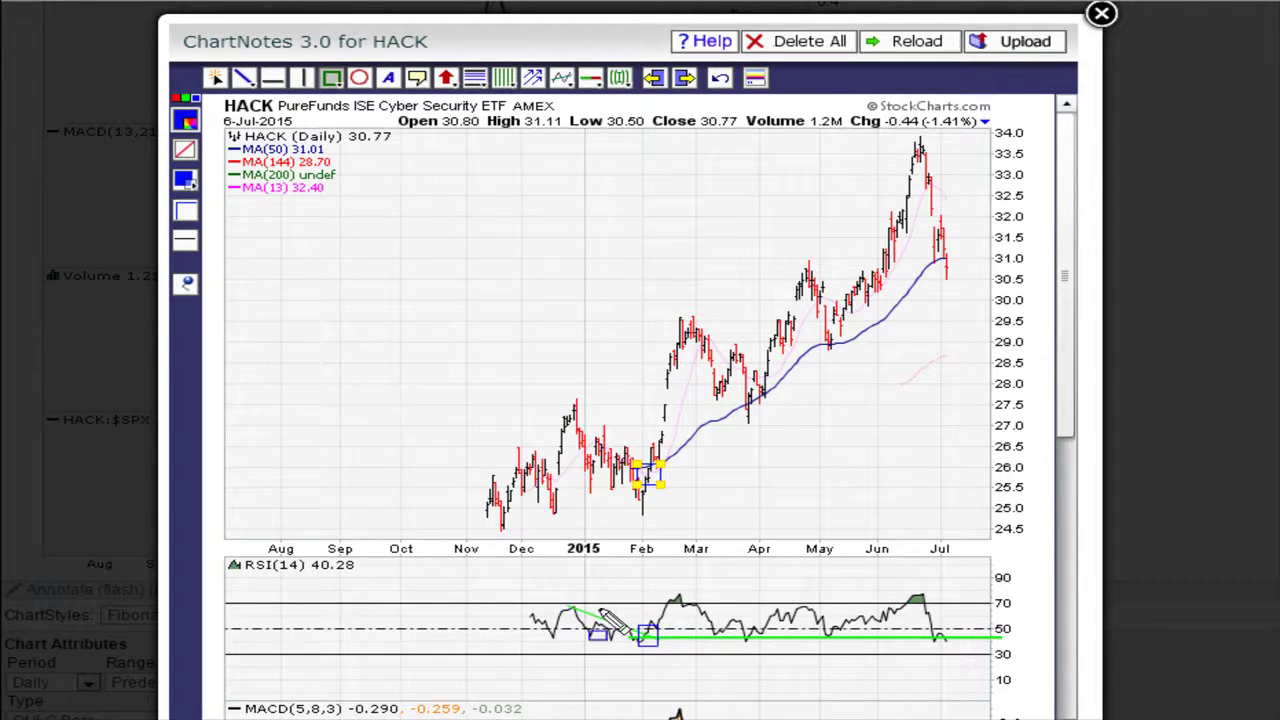
key("Delete")
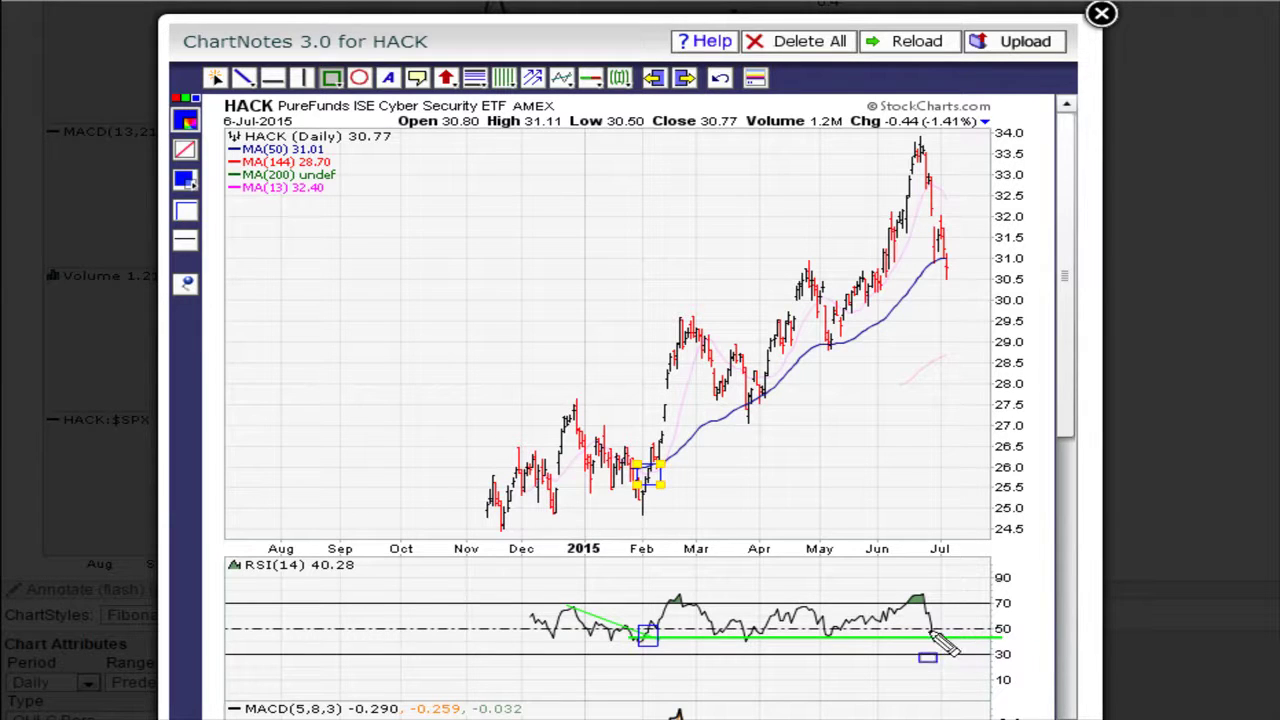
mouse_move(924, 626)
left_mouse_down()
mouse_move(966, 650)
mouse_move(956, 646)
left_mouse_up()
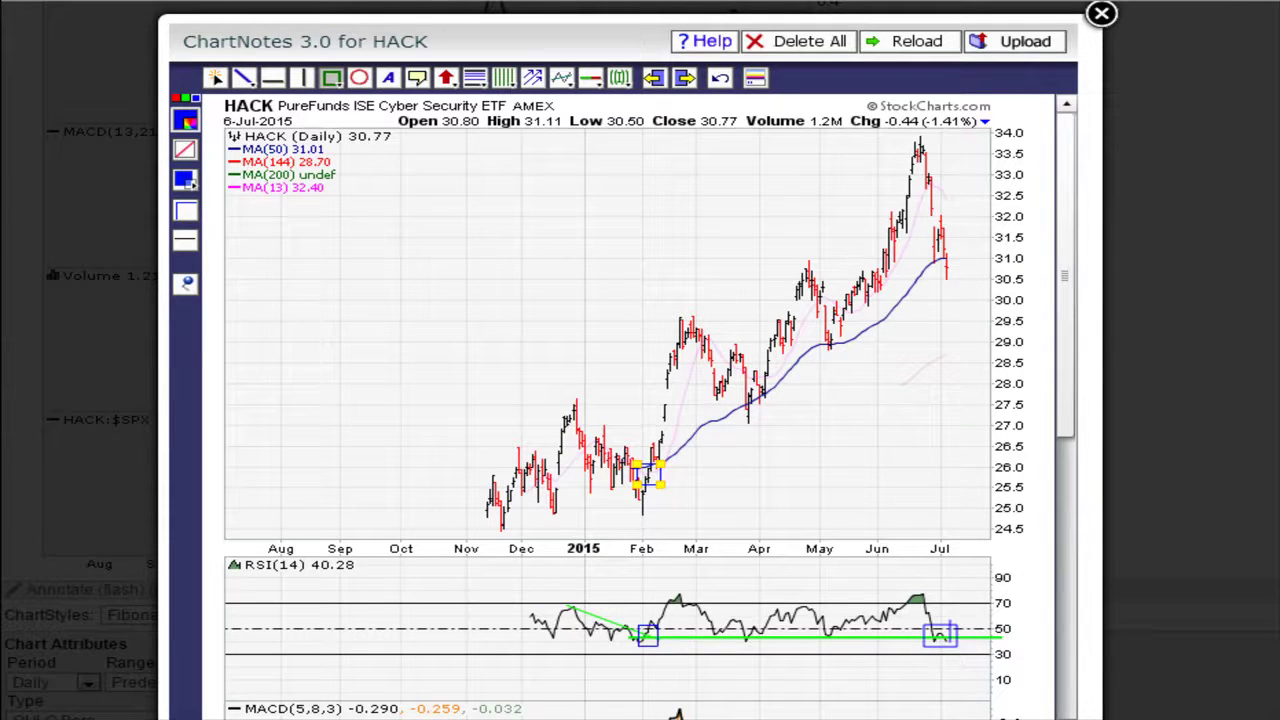
key("Delete")
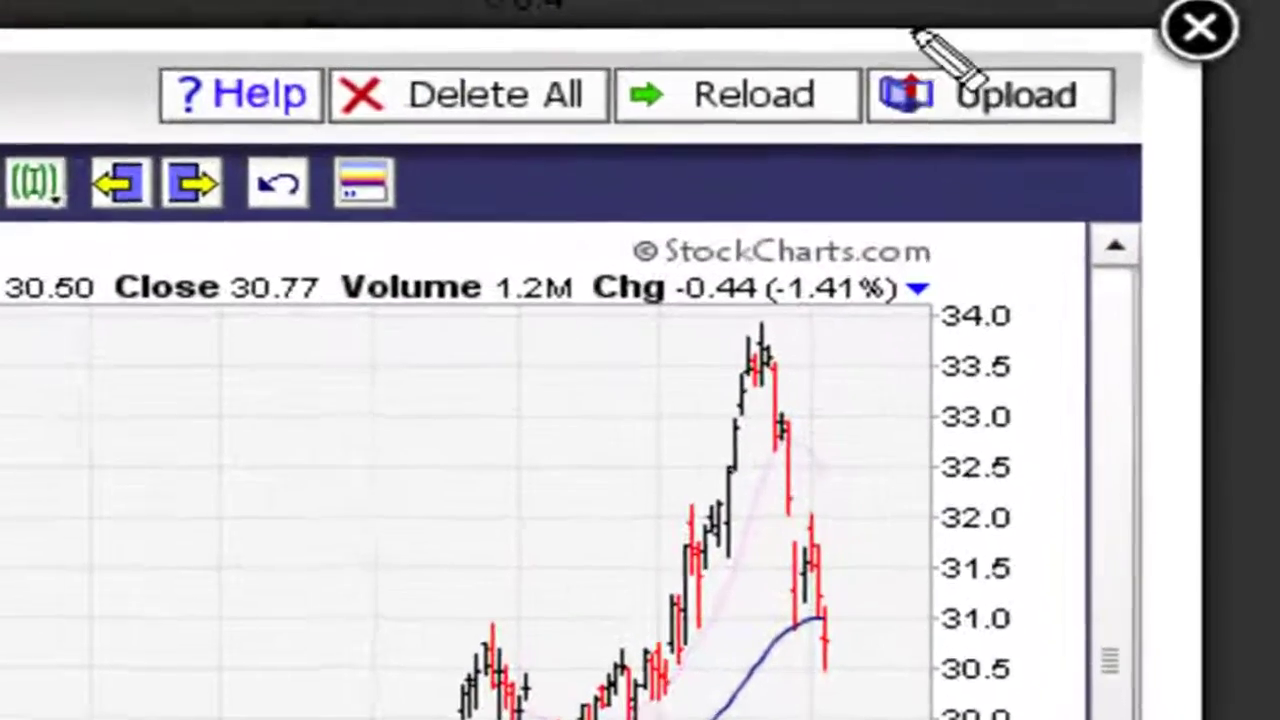
Outline the ChartNotes Upload button with a blue screen rectangle.
mouse_move(852, 38)
left_mouse_down()
mouse_move(874, 100)
mouse_move(1111, 126)
mouse_move(1135, 142)
left_mouse_up()
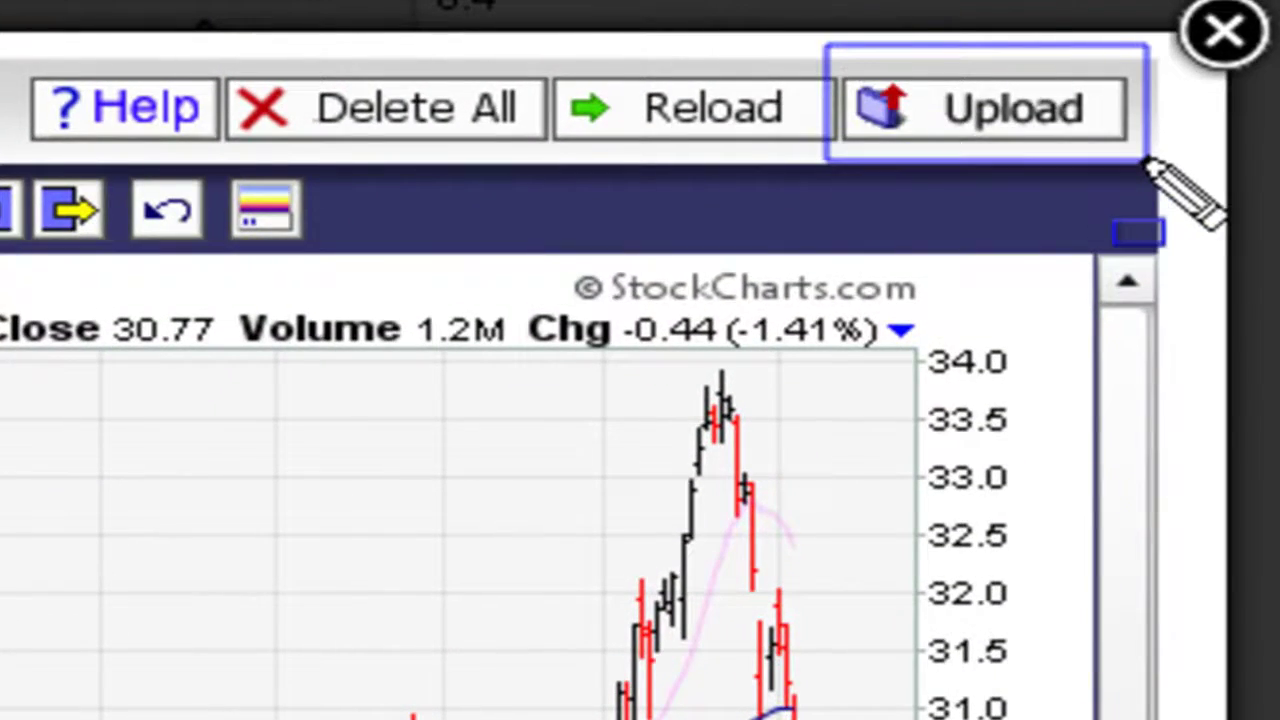